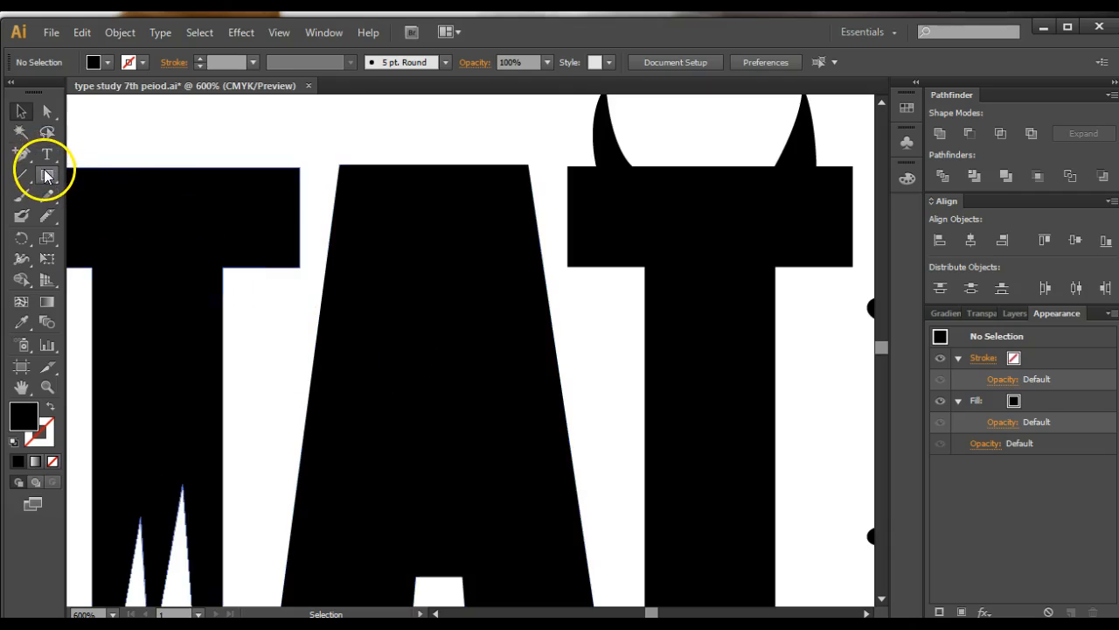
Step: Draw a circle with the Ellipse tool in the upper part of the letter A and fill it white
{"action": "left_click_drag", "start_coordinate": [48, 176], "coordinate": [102, 210]}
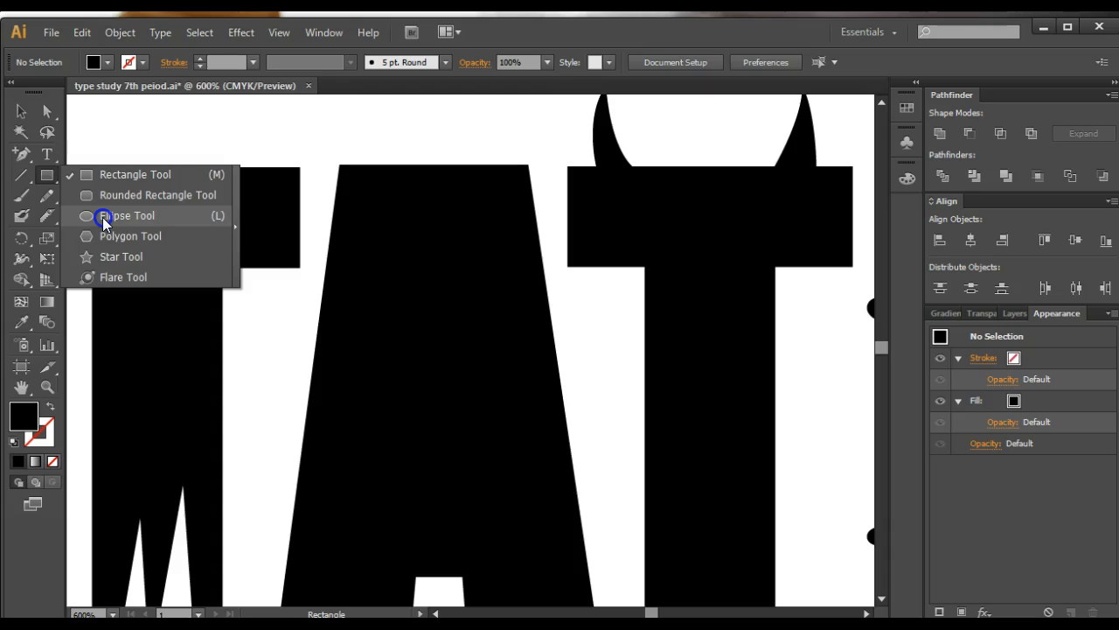
{"action": "left_click_drag", "start_coordinate": [102, 217], "coordinate": [108, 216]}
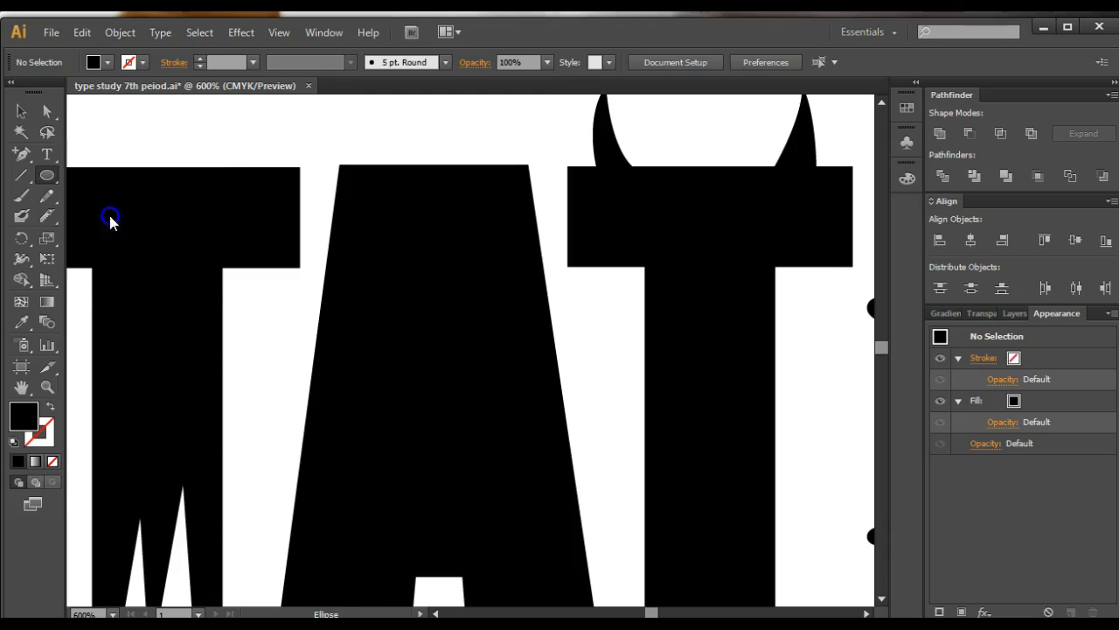
{"action": "left_click_drag", "start_coordinate": [376, 284], "coordinate": [469, 383]}
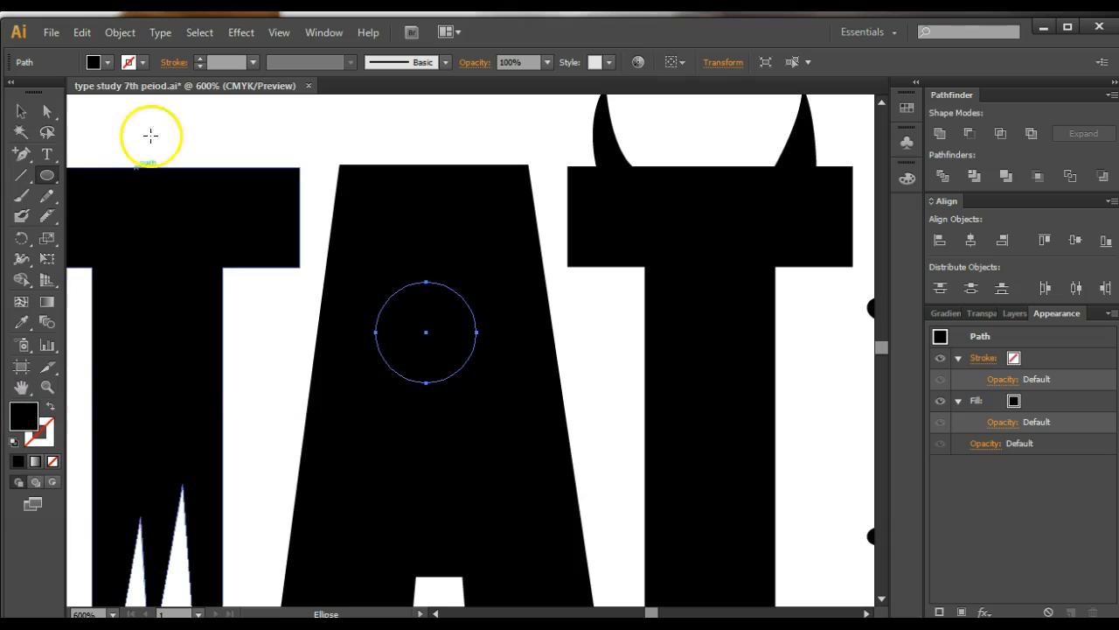
{"action": "left_click", "coordinate": [93, 62]}
{"action": "left_click", "coordinate": [10, 91]}
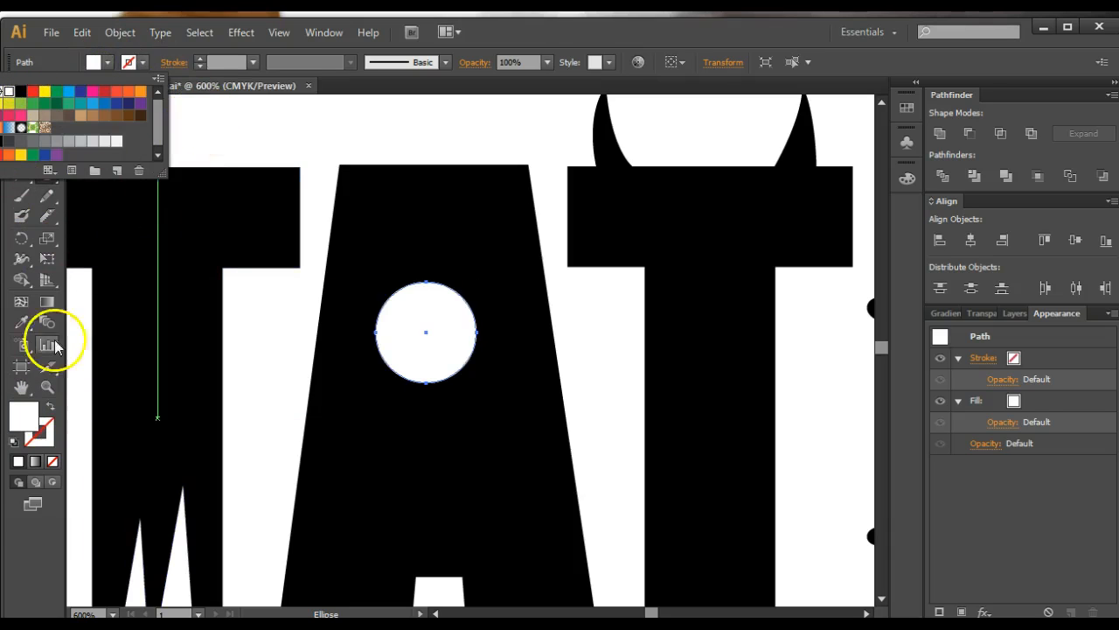
{"action": "left_click", "coordinate": [25, 525]}
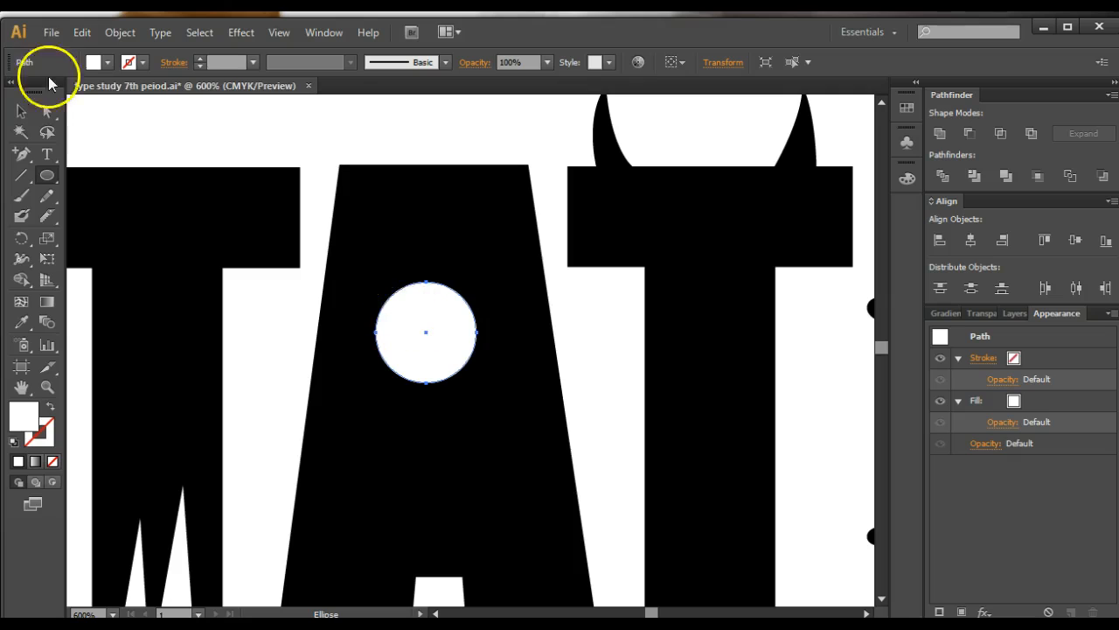
Step: Paste a copy of the white circle directly in front and scale it down concentrically to form the iris
{"action": "left_click", "coordinate": [21, 112]}
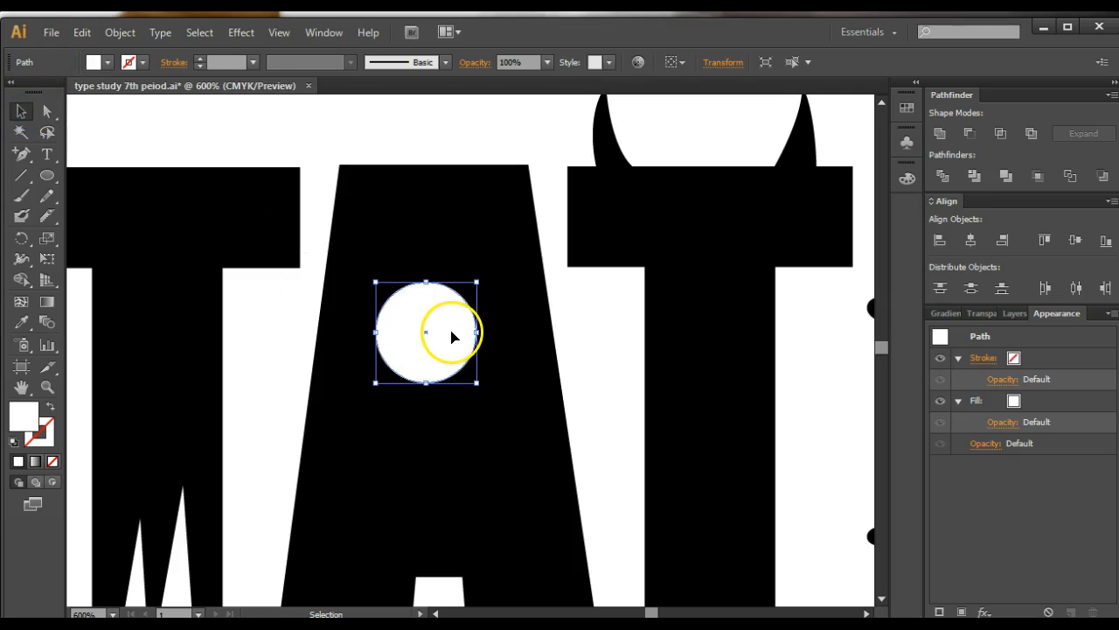
{"action": "key", "text": "a"}
{"action": "key", "text": "v"}
{"action": "key", "text": "a"}
{"action": "key", "text": "v"}
{"action": "key", "text": "a"}
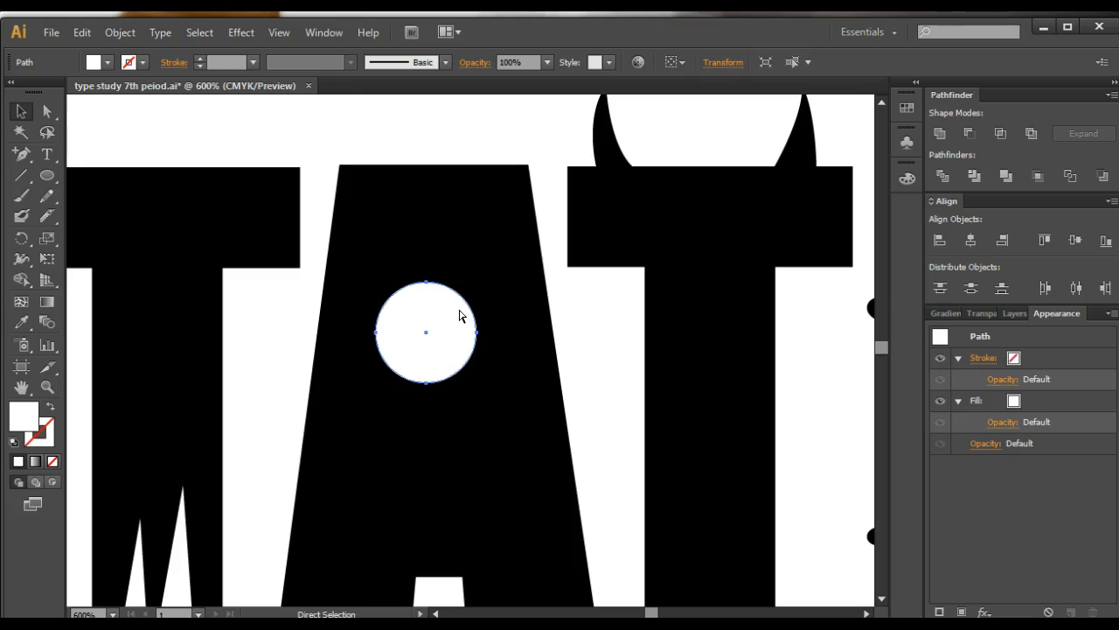
{"action": "key", "text": "v"}
{"action": "left_click_drag", "start_coordinate": [459, 315], "coordinate": [437, 323]}
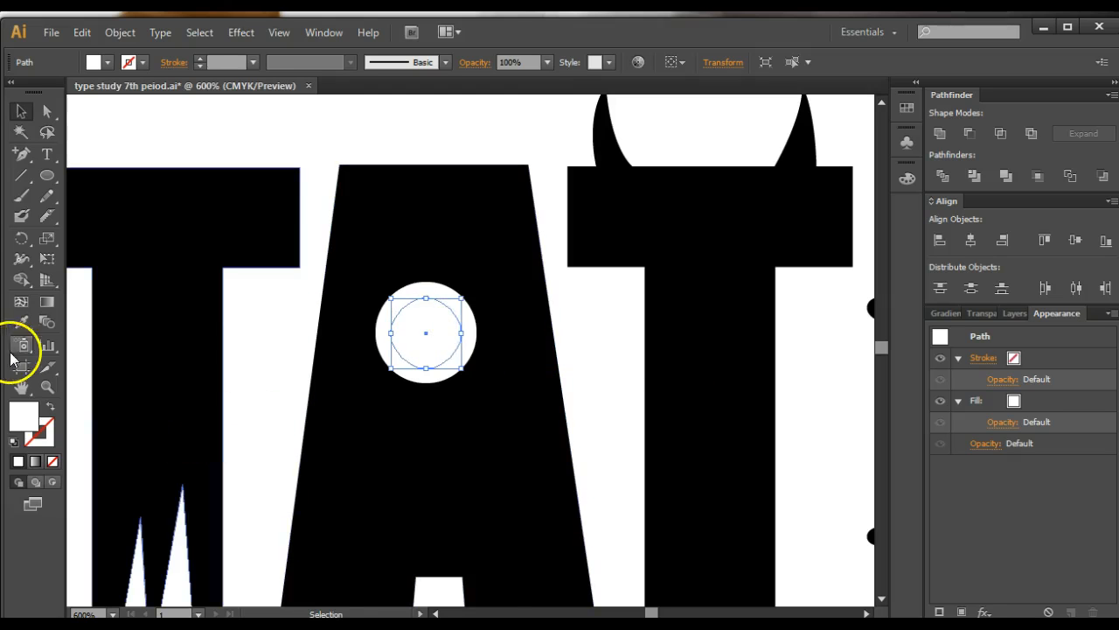
Step: Fill the inner circle with blue (#4473AA) and deselect it
{"action": "double_click", "coordinate": [24, 418]}
{"action": "mouse_move", "coordinate": [735, 351]}
{"action": "left_mouse_down"}
{"action": "mouse_move", "coordinate": [763, 330]}
{"action": "mouse_move", "coordinate": [823, 321]}
{"action": "left_mouse_up"}
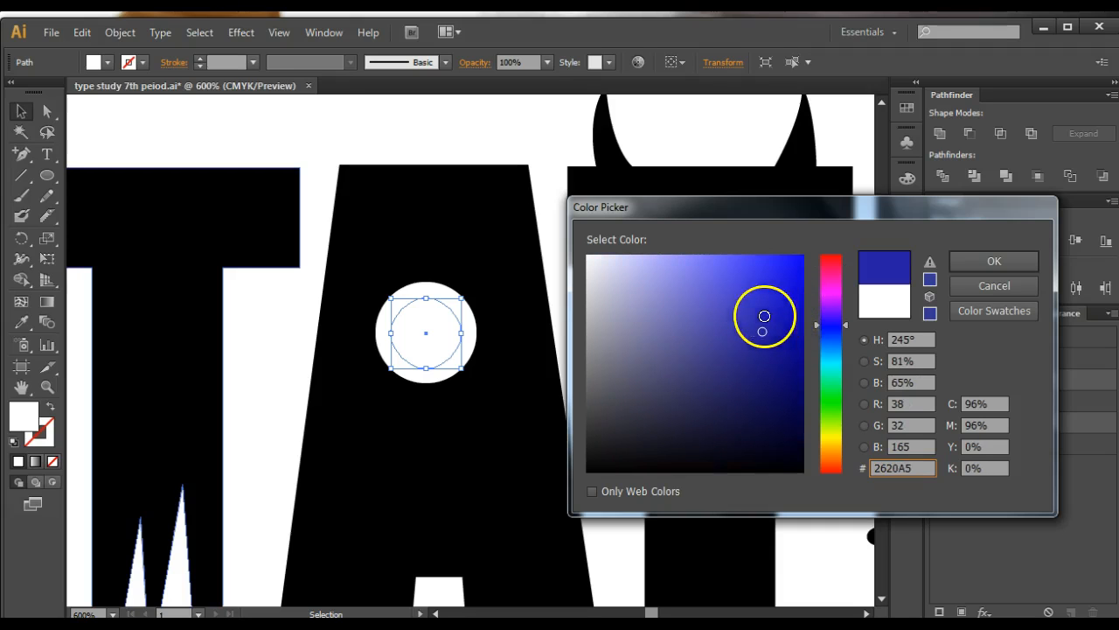
{"action": "left_click", "coordinate": [739, 333]}
{"action": "left_click", "coordinate": [717, 327]}
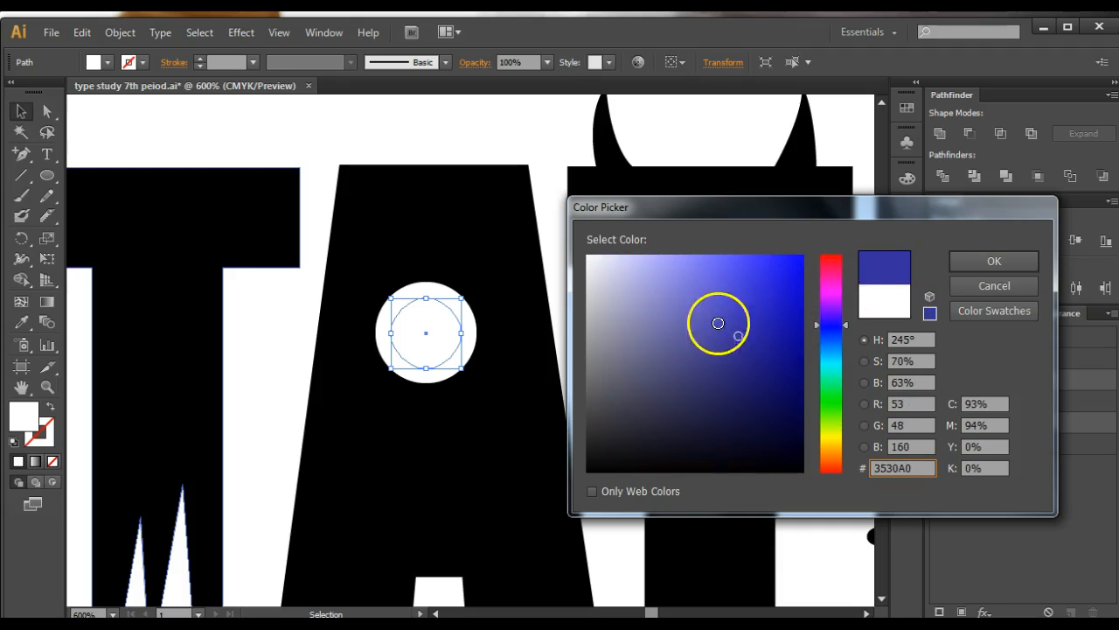
{"action": "left_click", "coordinate": [829, 345]}
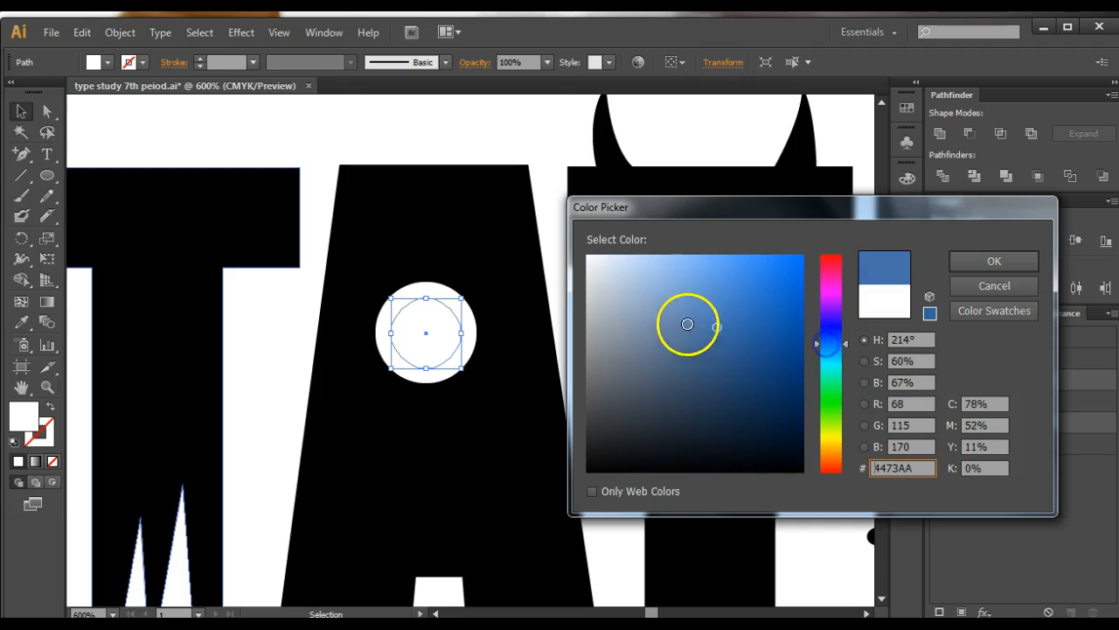
{"action": "left_click", "coordinate": [968, 262]}
{"action": "left_click", "coordinate": [572, 311]}
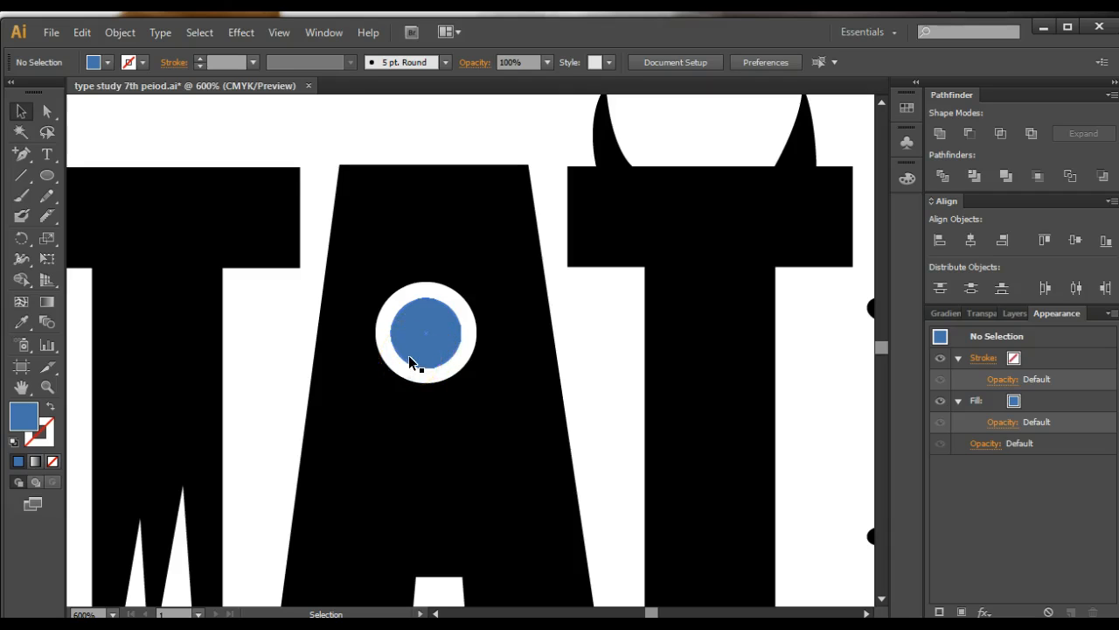
Step: Paste a copy of the blue circle directly in front and scale it down concentrically to form the pupil
{"action": "left_click", "coordinate": [440, 350]}
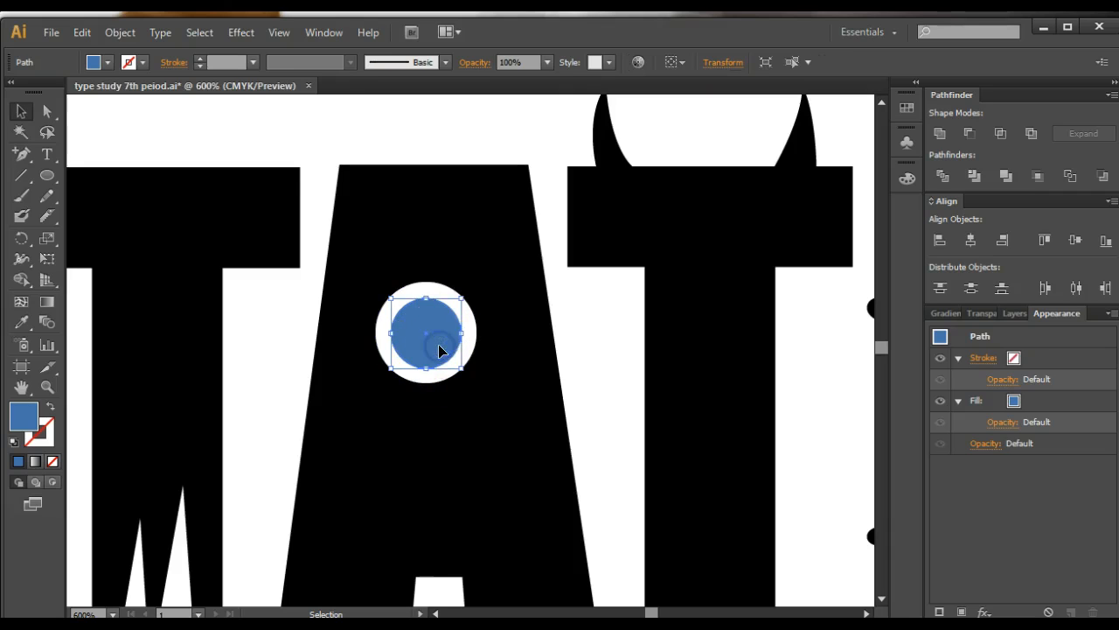
{"action": "left_click", "coordinate": [452, 372], "text": "shift"}
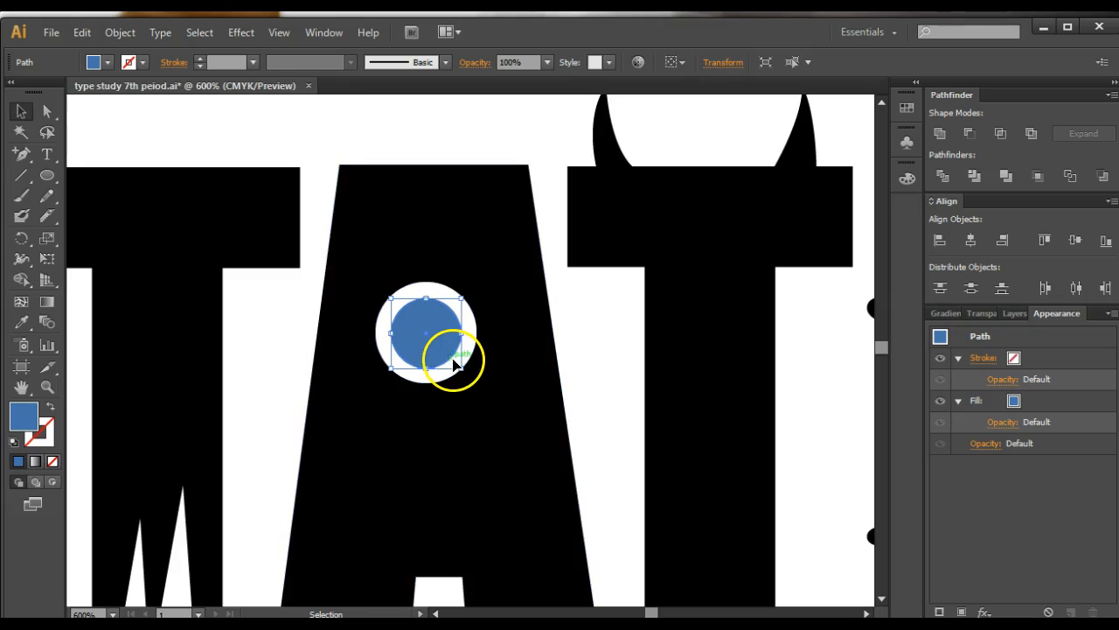
{"action": "key", "text": "a"}
{"action": "key", "text": "v"}
{"action": "left_click", "coordinate": [84, 33]}
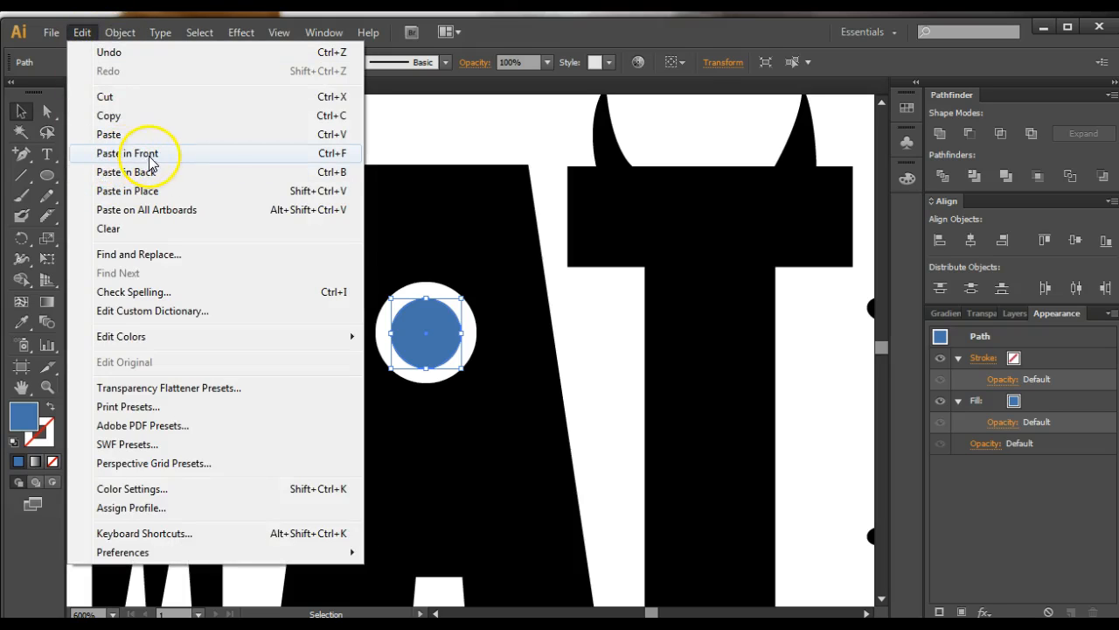
{"action": "left_click", "coordinate": [329, 162]}
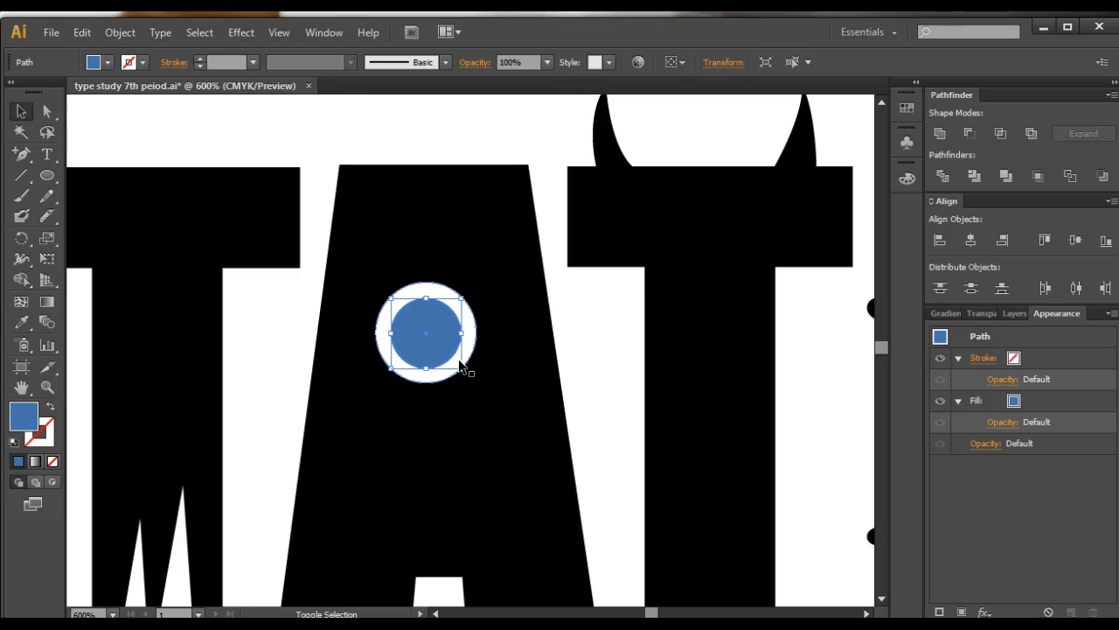
{"action": "left_click_drag", "start_coordinate": [463, 369], "coordinate": [453, 360]}
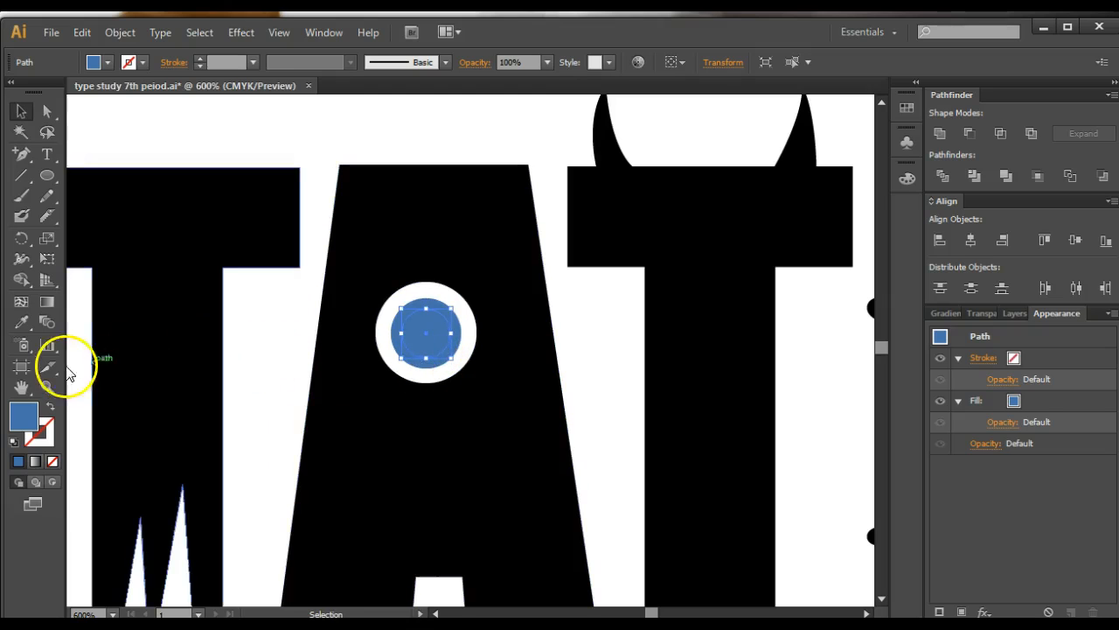
Step: Fill the innermost circle black and deselect it
{"action": "left_click", "coordinate": [107, 63]}
{"action": "left_click", "coordinate": [20, 91]}
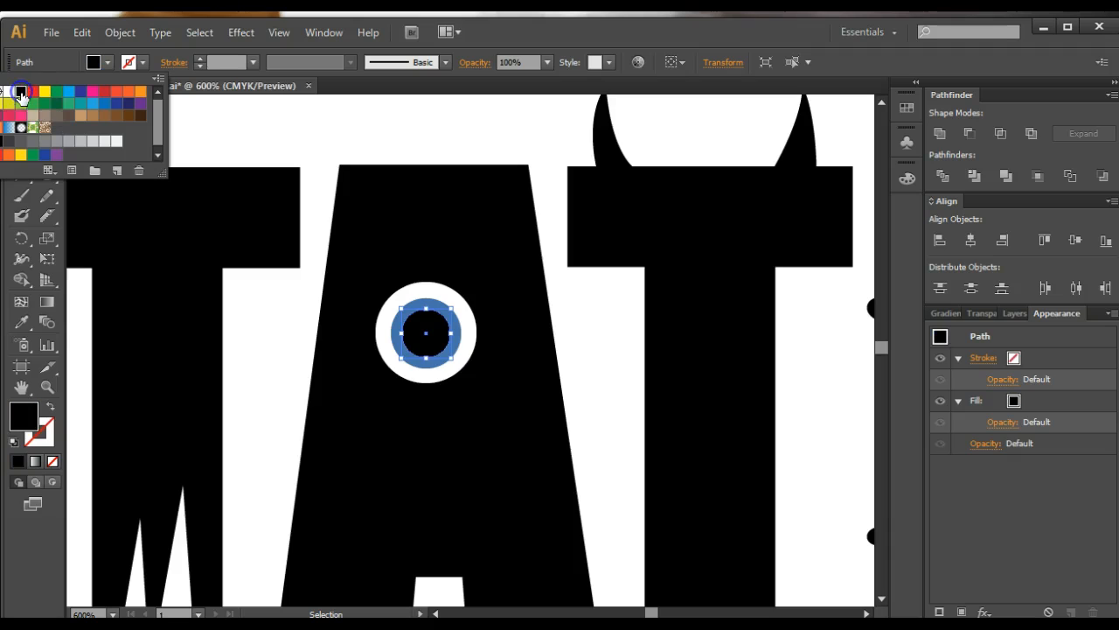
{"action": "left_click", "coordinate": [247, 127]}
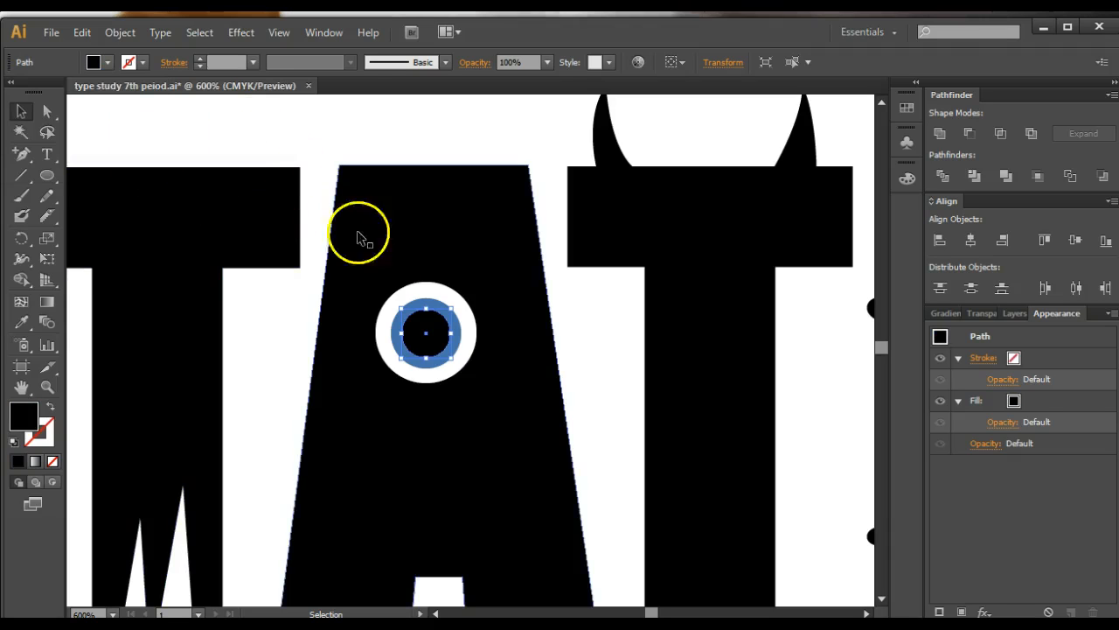
{"action": "left_click", "coordinate": [286, 359]}
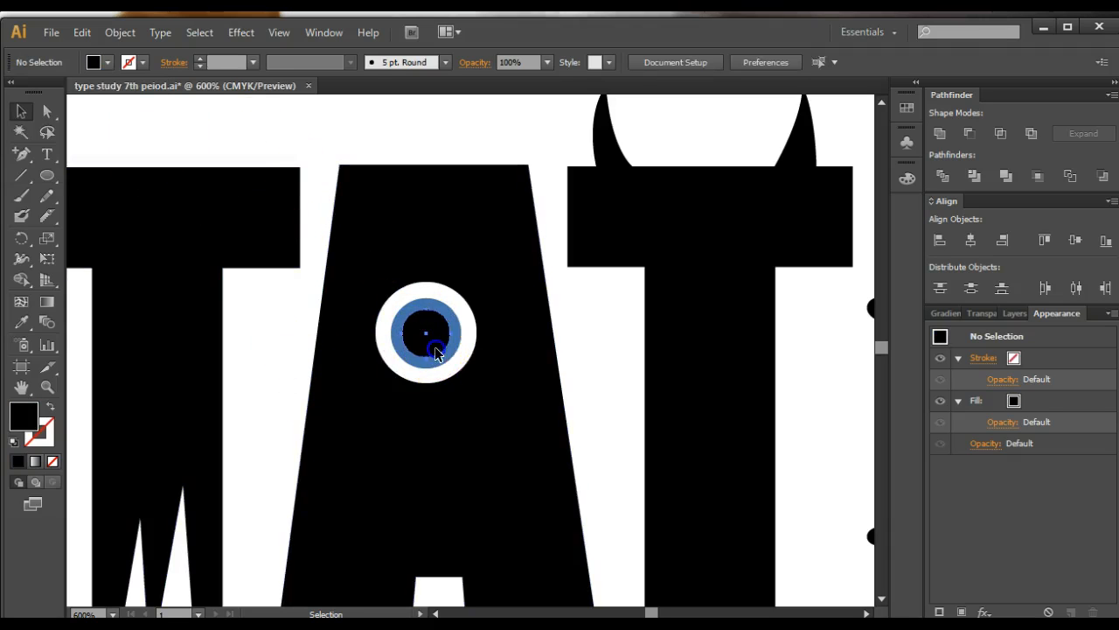
Step: Paste a copy of the black pupil in front and shrink it toward its upper-right corner
{"action": "left_click", "coordinate": [481, 361]}
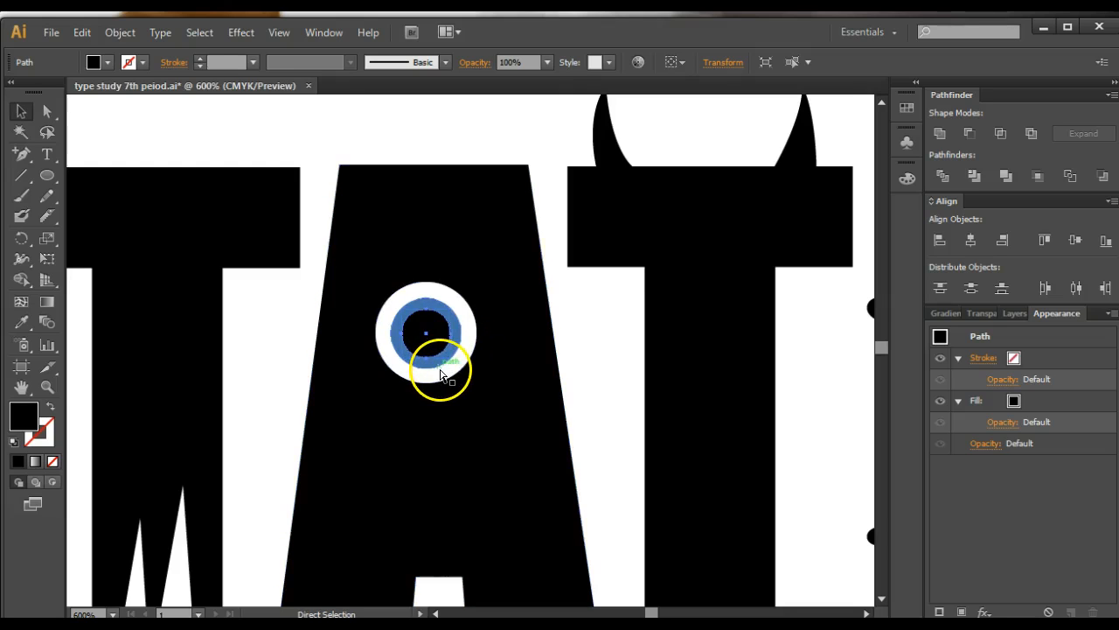
{"action": "left_click_drag", "start_coordinate": [477, 354], "coordinate": [448, 330]}
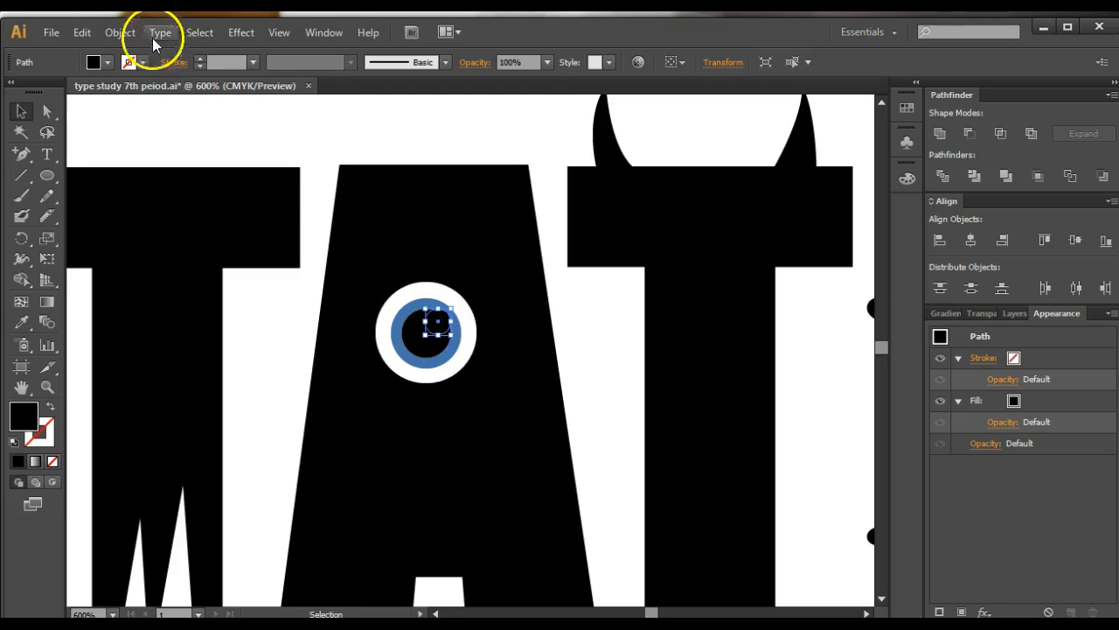
Step: Fill the small circle white as an eye highlight and shift it slightly right so it overlaps the blue iris
{"action": "left_click", "coordinate": [129, 62]}
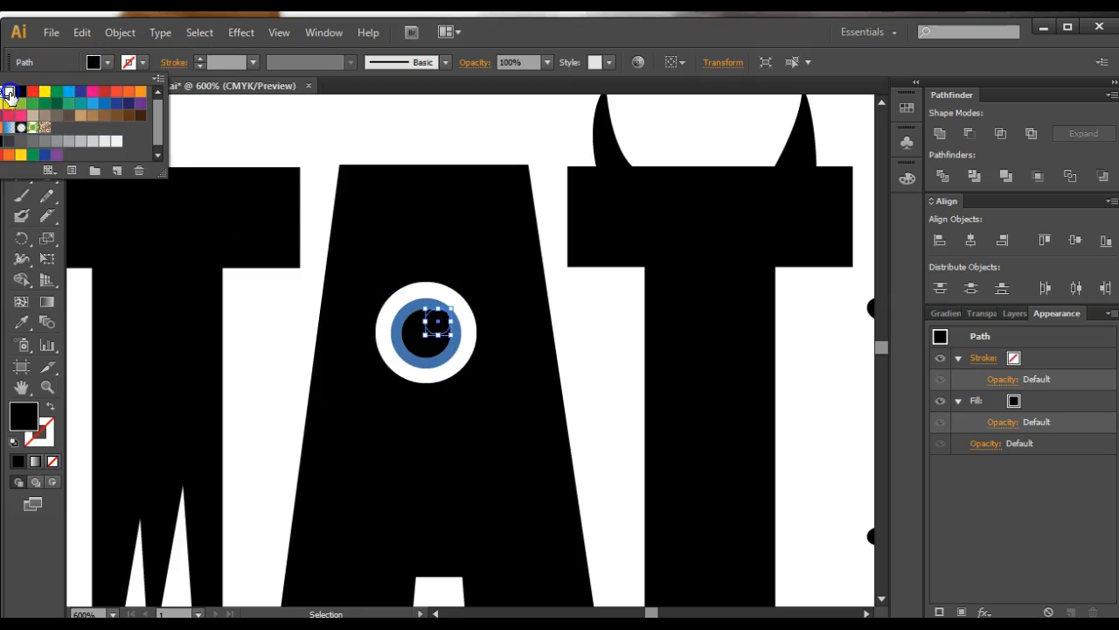
{"action": "left_click", "coordinate": [9, 92]}
{"action": "left_click", "coordinate": [446, 341]}
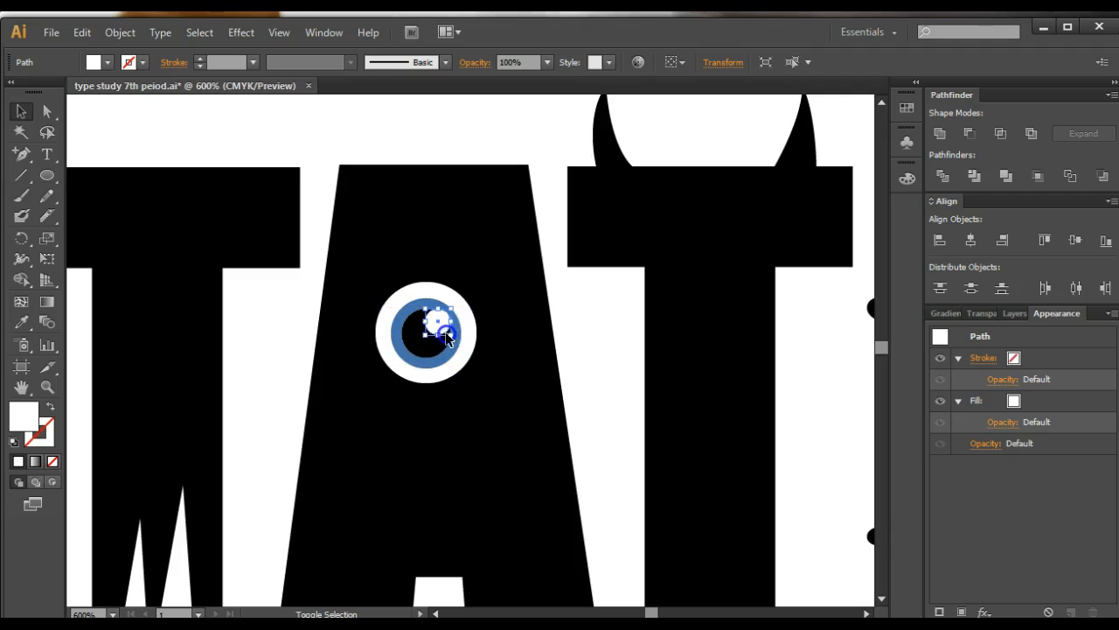
{"action": "left_click_drag", "start_coordinate": [443, 328], "coordinate": [453, 320]}
{"action": "left_click", "coordinate": [318, 191]}
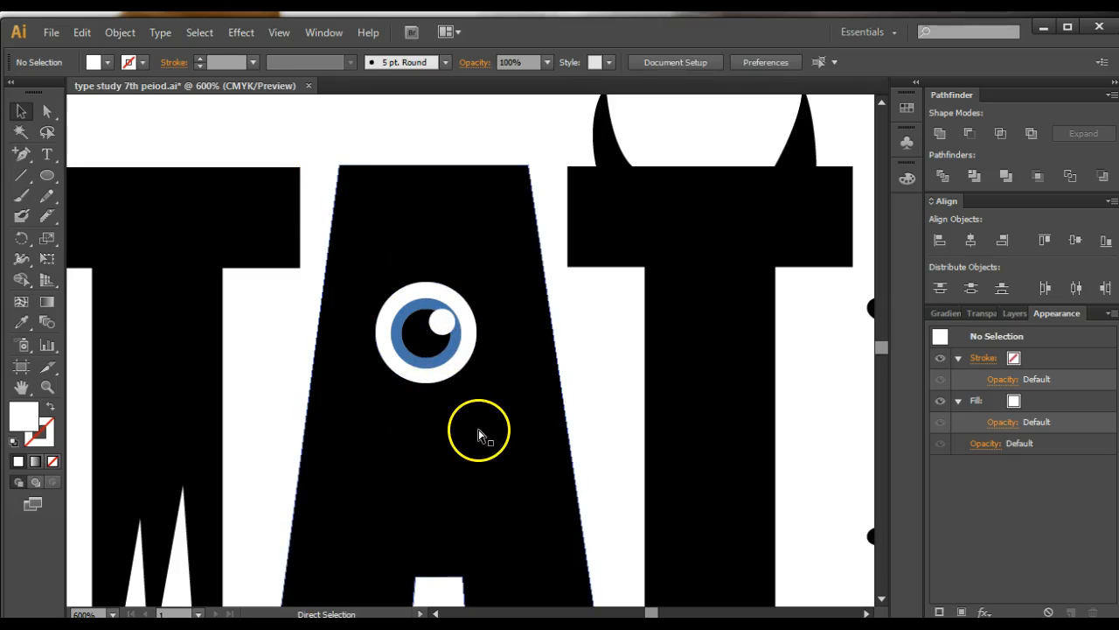
Step: Draw a starburst over the eye's upper-left edge with the Star tool, increasing the number of points to dozens of thin spikes
{"action": "key", "text": "ctrl+equal"}
{"action": "key", "text": "ctrl+equal"}
{"action": "key", "text": "ctrl+equal"}
{"action": "left_click_drag", "start_coordinate": [325, 142], "coordinate": [457, 395]}
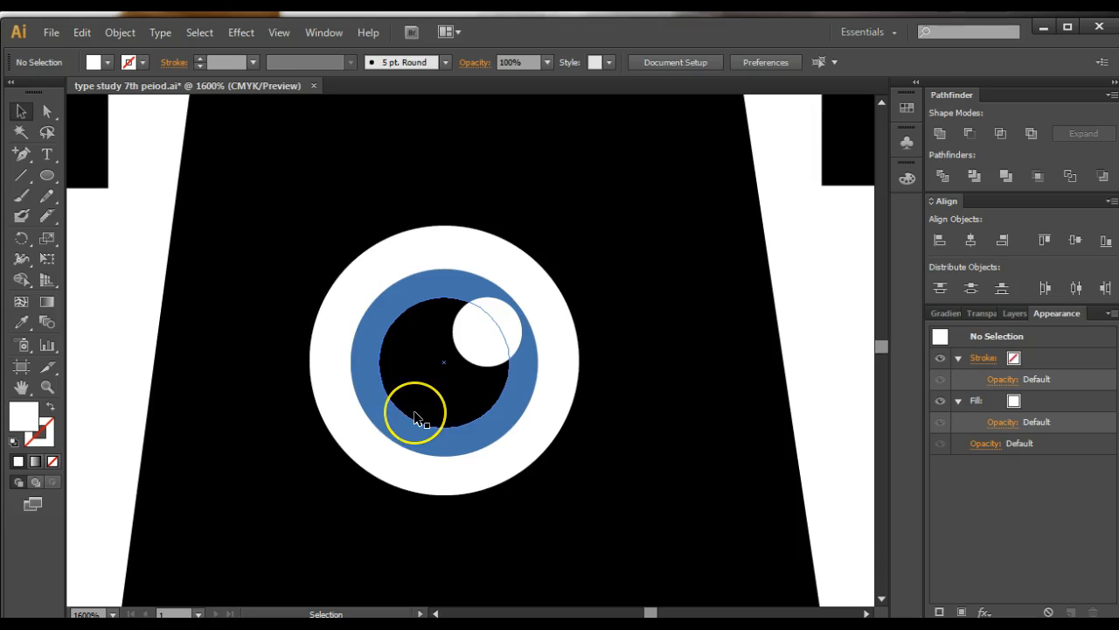
{"action": "left_click", "coordinate": [429, 307]}
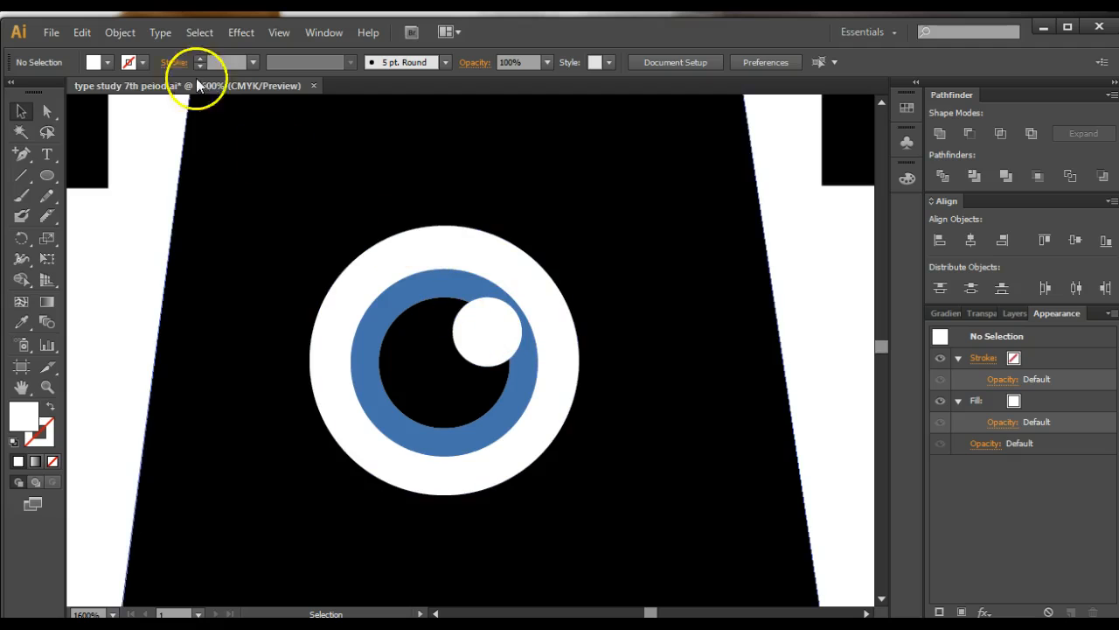
{"action": "left_click", "coordinate": [47, 175]}
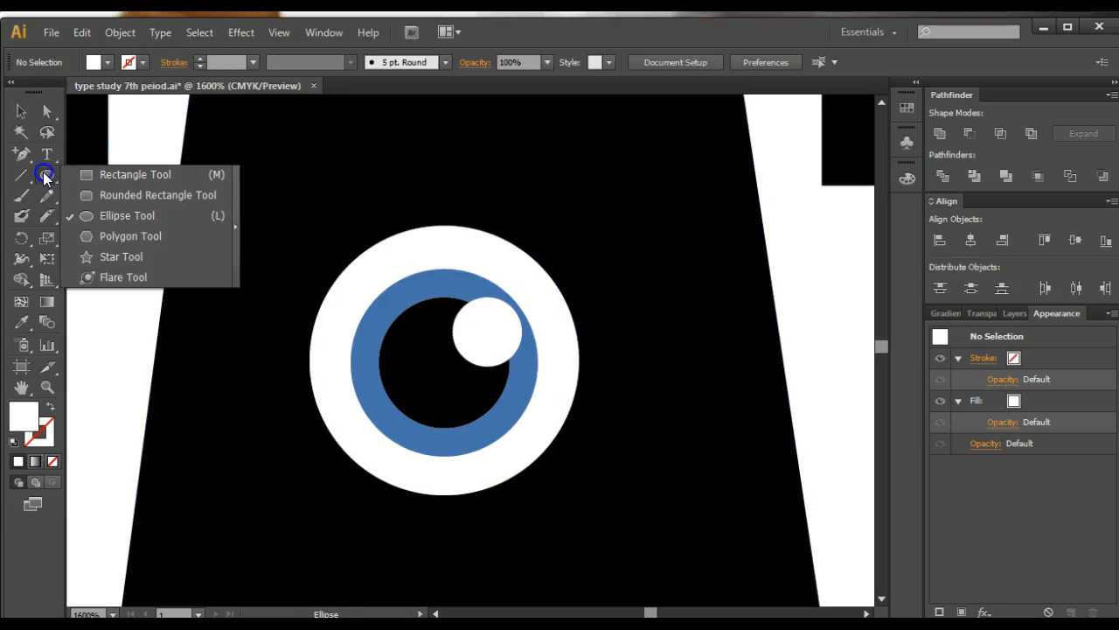
{"action": "left_click", "coordinate": [44, 174]}
{"action": "left_click", "coordinate": [47, 176]}
{"action": "left_click", "coordinate": [102, 262]}
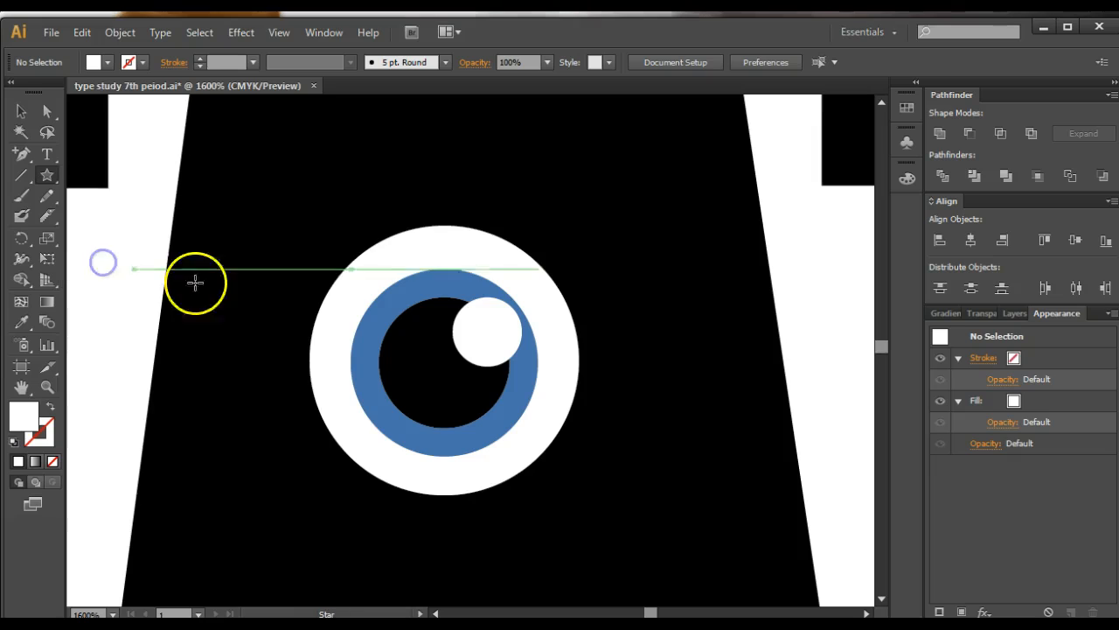
{"action": "left_click_drag", "start_coordinate": [317, 233], "coordinate": [350, 287]}
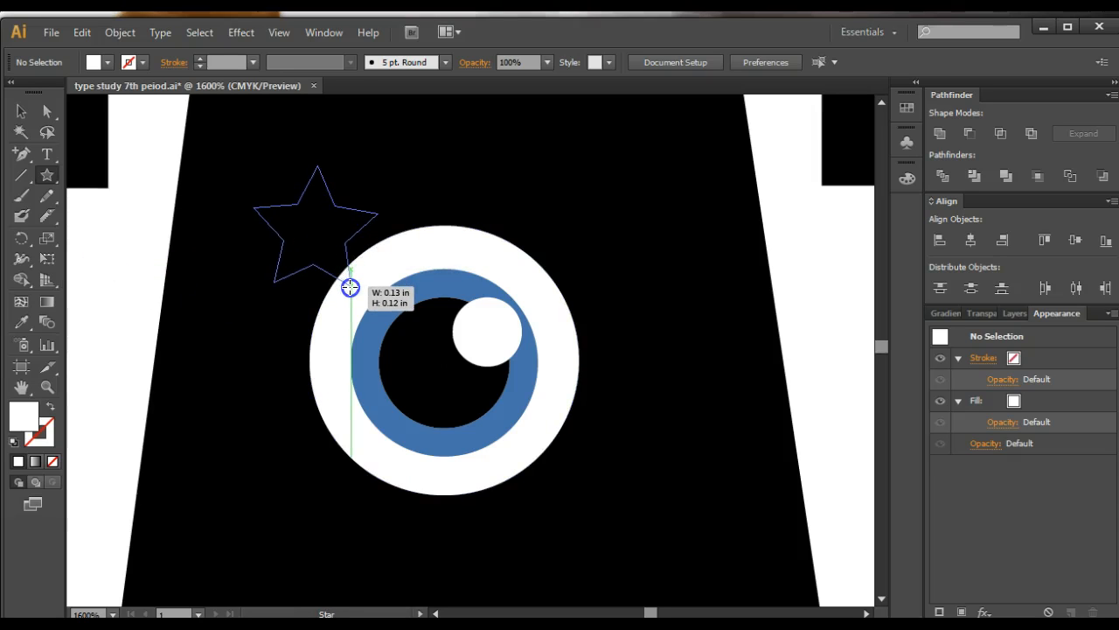
{"action": "key", "text": "Up"}
{"action": "key", "text": "Up"}
{"action": "key", "text": "Up"}
{"action": "key", "text": "Up"}
{"action": "key", "text": "Up"}
{"action": "key", "text": "Up"}
{"action": "key", "text": "Up"}
{"action": "left_click_drag", "start_coordinate": [350, 287], "coordinate": [371, 298]}
{"action": "key", "text": "Up"}
{"action": "key", "text": "Up"}
{"action": "key", "text": "Up"}
{"action": "key", "text": "Up"}
{"action": "key", "text": "Up"}
{"action": "key", "text": "Up"}
{"action": "key", "text": "Up"}
{"action": "key", "text": "Up"}
{"action": "key", "text": "Up"}
{"action": "key", "text": "Up"}
{"action": "key", "text": "Up"}
{"action": "key", "text": "Up"}
{"action": "key", "text": "Up"}
{"action": "key", "text": "Up"}
{"action": "key", "text": "Up"}
{"action": "key", "text": "Up"}
{"action": "key", "text": "Up"}
{"action": "key", "text": "Up"}
{"action": "key", "text": "Up"}
{"action": "key", "text": "Up"}
{"action": "key", "text": "Up"}
{"action": "key", "text": "Up"}
{"action": "key", "text": "Up"}
{"action": "key", "text": "Up"}
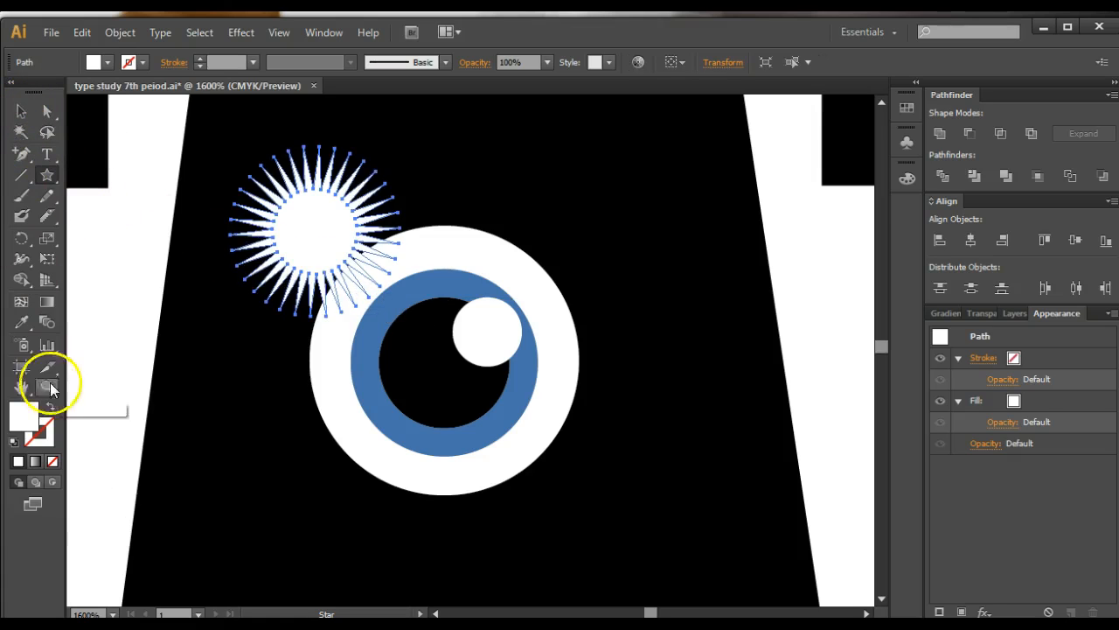
Step: Fill the starburst with green (#31AF5B) and move it onto the centre of the eye
{"action": "double_click", "coordinate": [38, 420]}
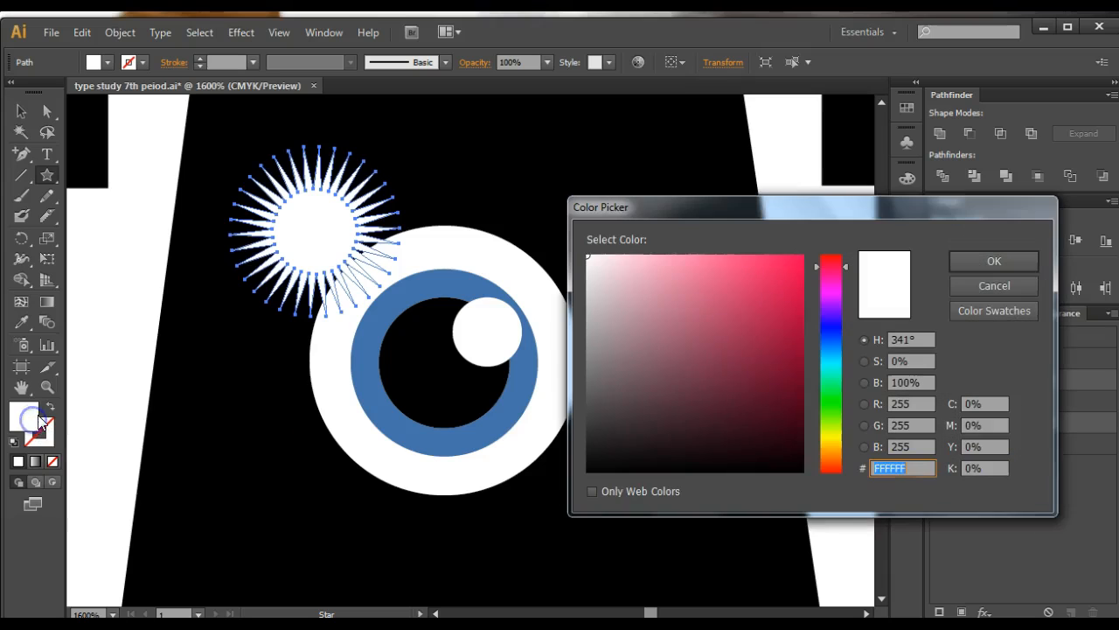
{"action": "left_click", "coordinate": [827, 383]}
{"action": "left_click", "coordinate": [831, 387]}
{"action": "left_click", "coordinate": [742, 323]}
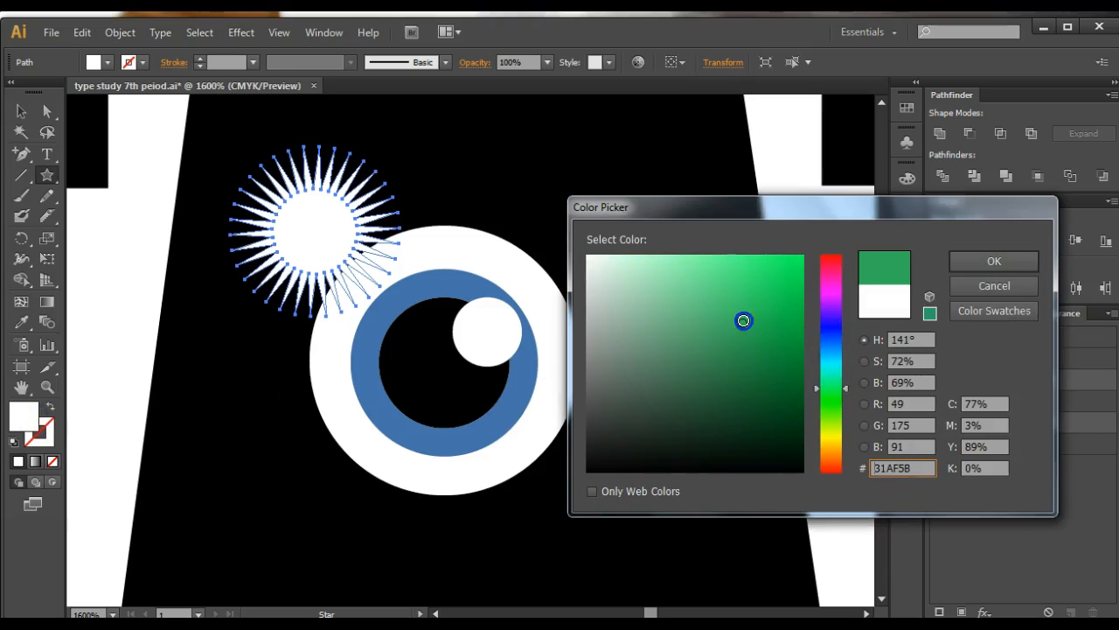
{"action": "left_click", "coordinate": [961, 258]}
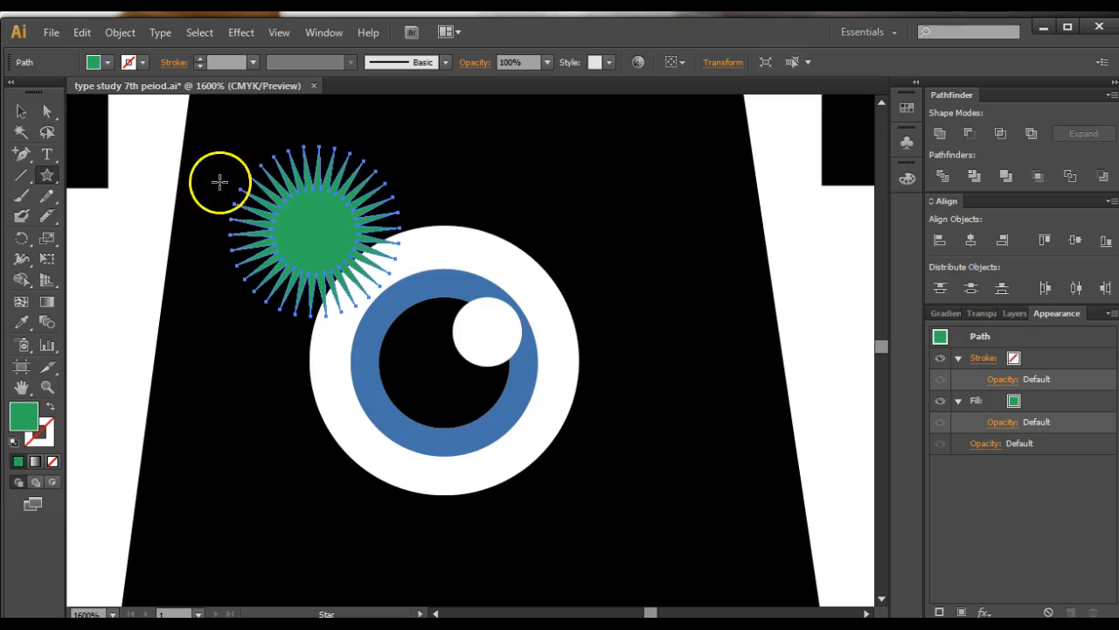
{"action": "left_click", "coordinate": [17, 111]}
{"action": "left_click_drag", "start_coordinate": [307, 252], "coordinate": [436, 385]}
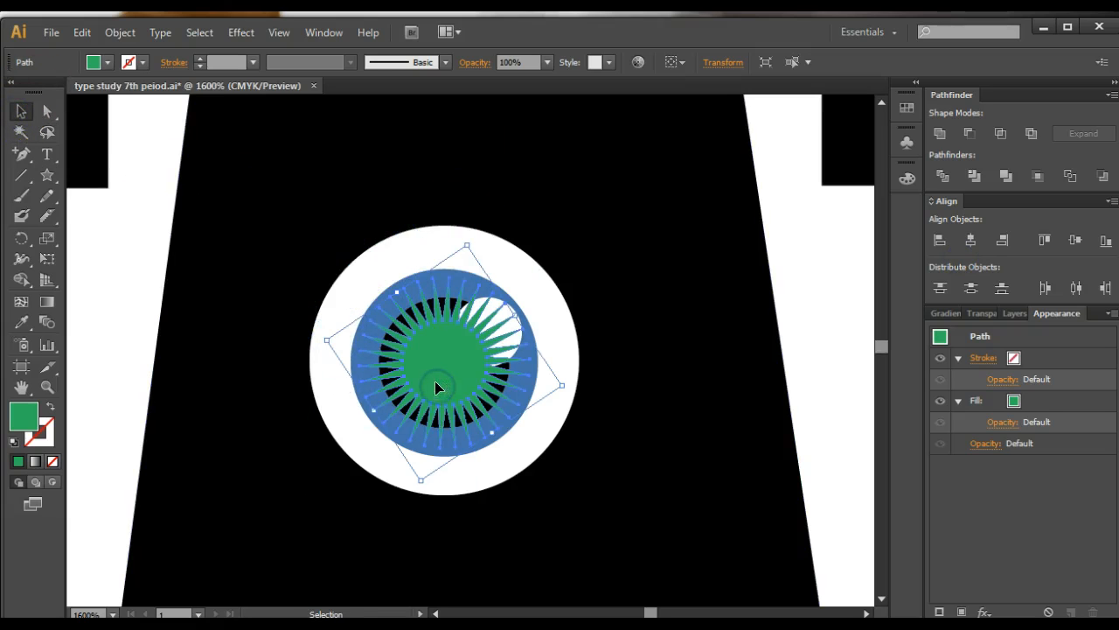
Step: Enlarge the green starburst slightly to reach the blue iris's edge, and send it backward twice, behind the white highlight and black pupil
{"action": "left_click_drag", "start_coordinate": [563, 387], "coordinate": [570, 393]}
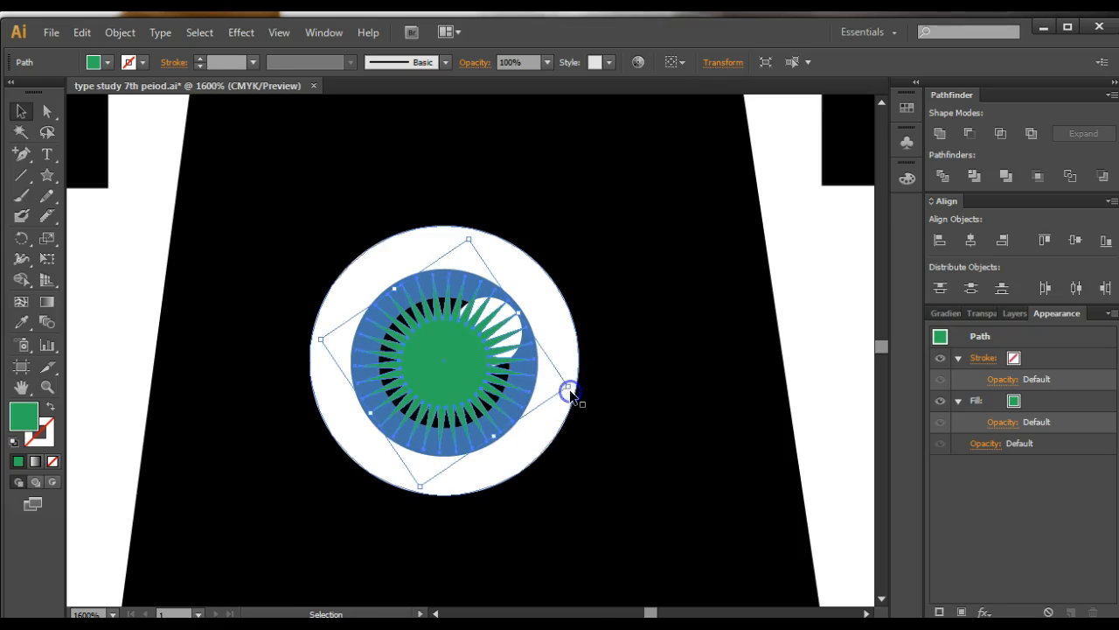
{"action": "left_click", "coordinate": [130, 273]}
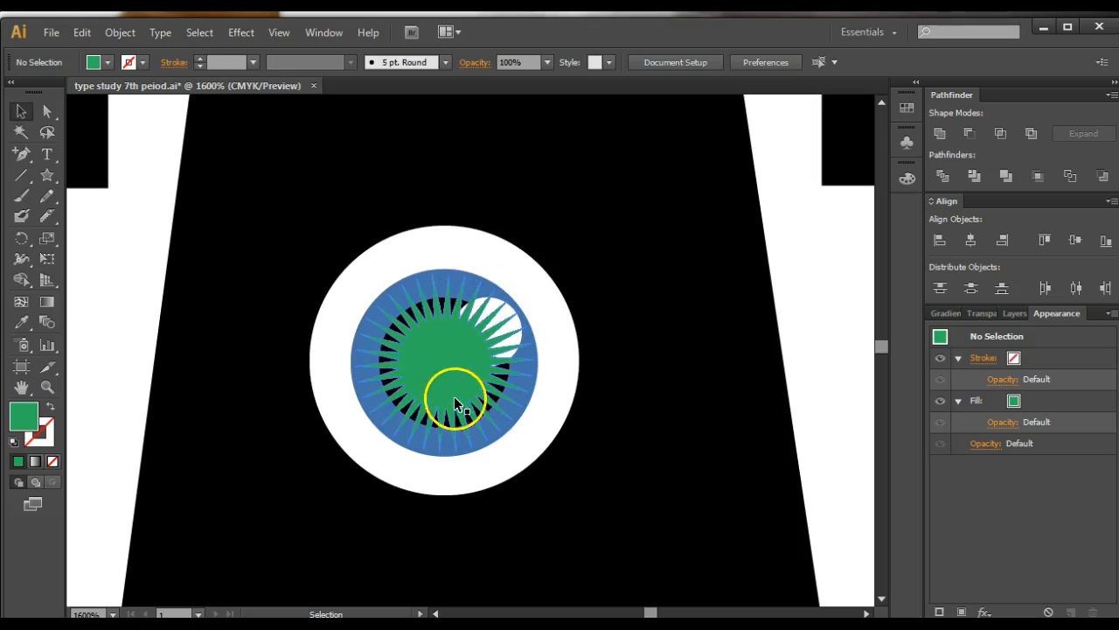
{"action": "left_click", "coordinate": [429, 358]}
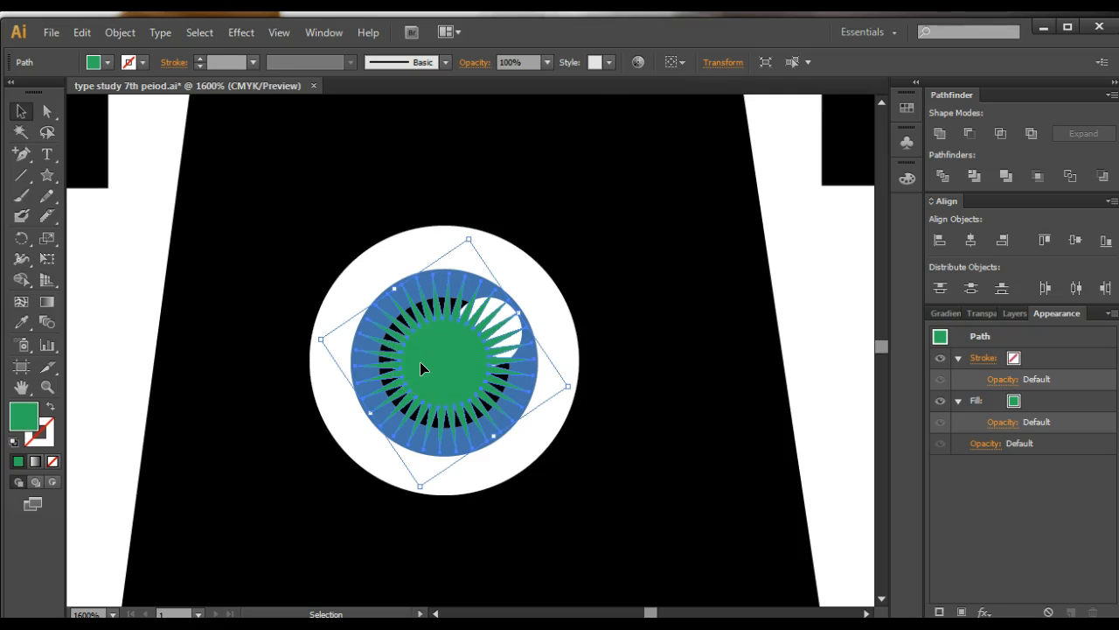
{"action": "right_click", "coordinate": [420, 361]}
{"action": "mouse_move", "coordinate": [472, 332]}
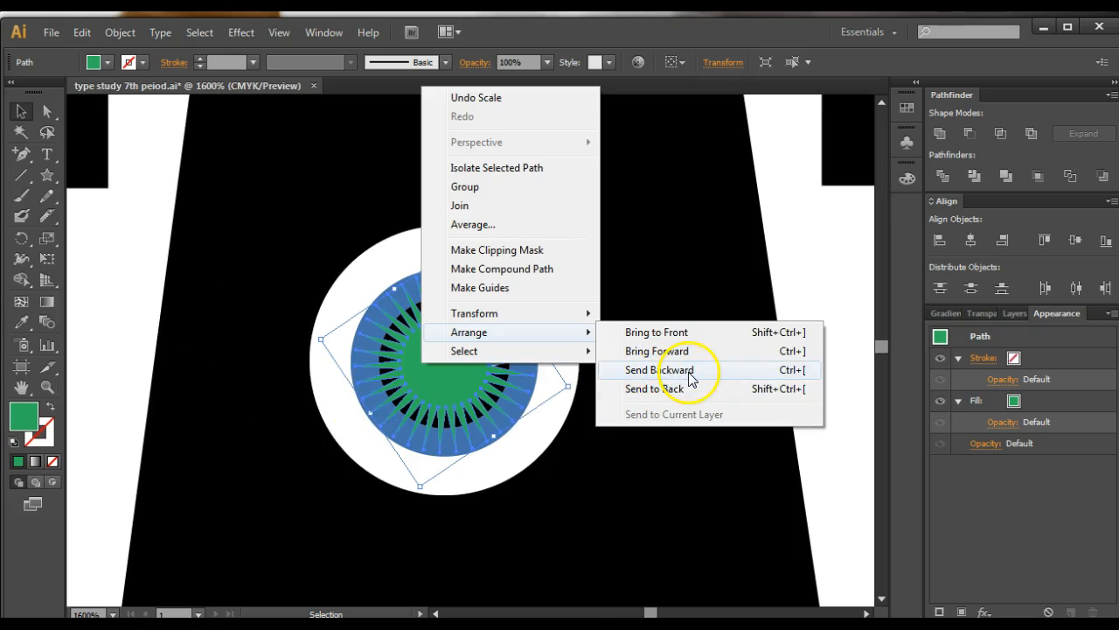
{"action": "left_click", "coordinate": [801, 370]}
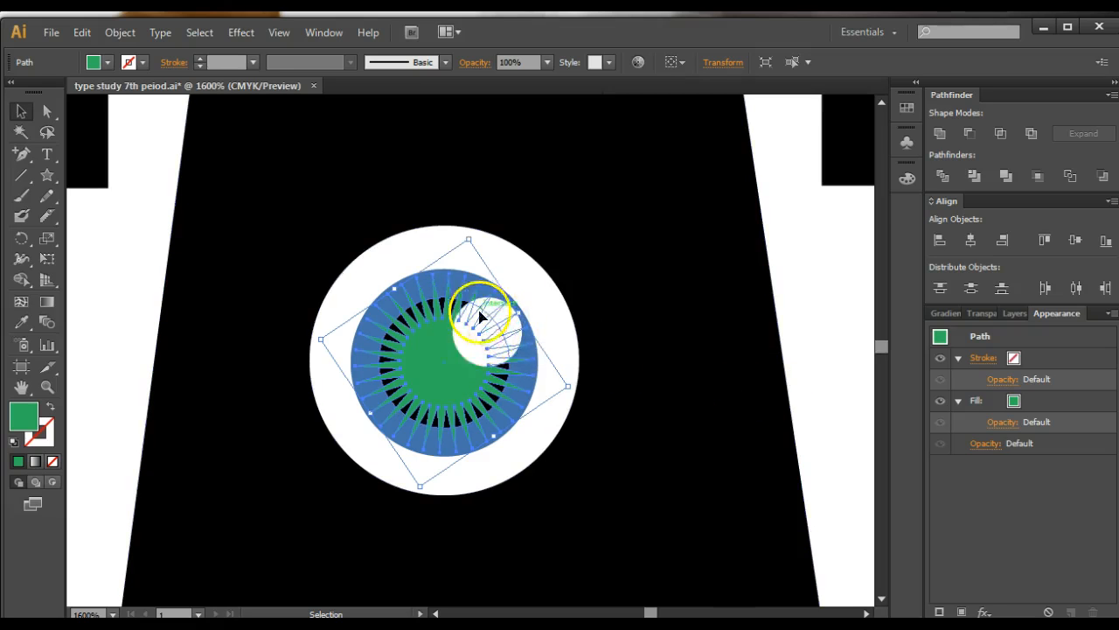
{"action": "key", "text": "a"}
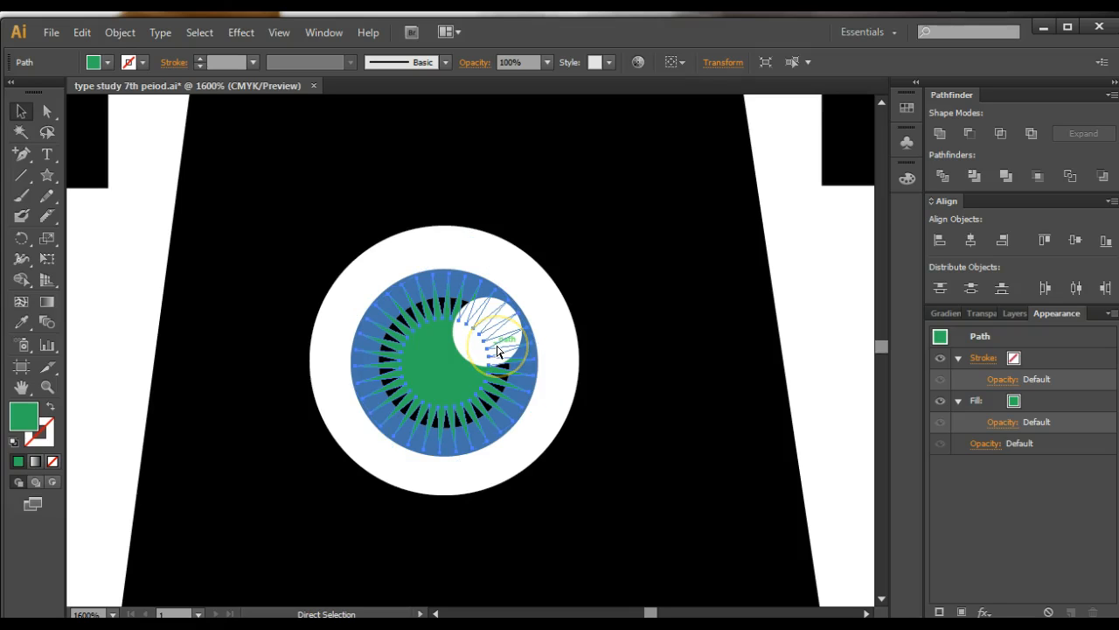
{"action": "key", "text": "ctrl+bracketleft"}
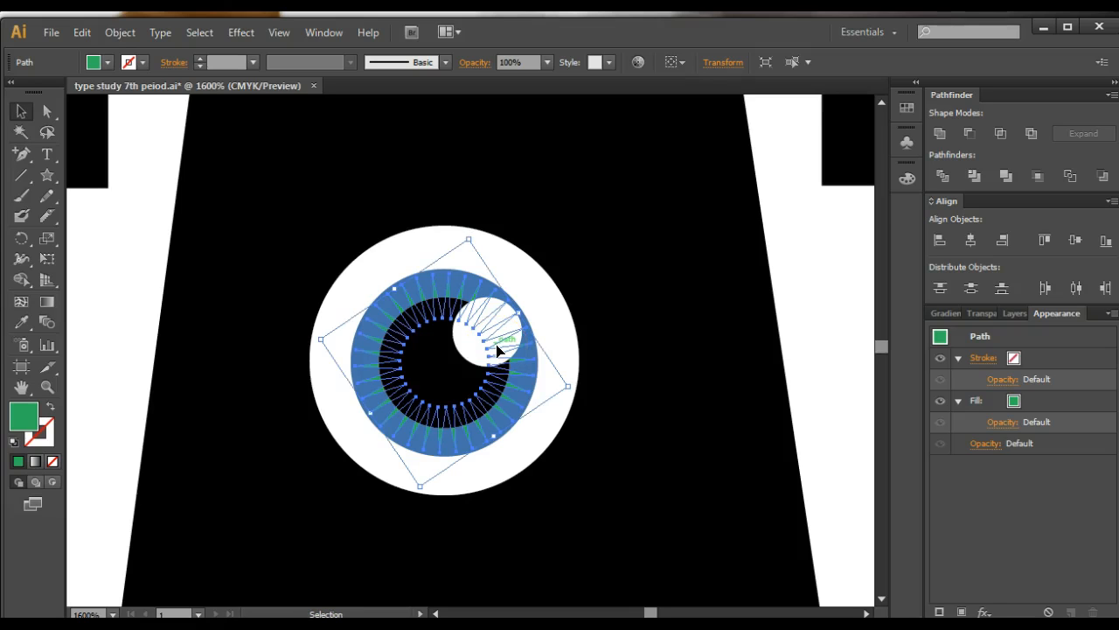
Step: Shrink the black pupil about its centre to roughly three quarters of its size, exposing more of the green spikes
{"action": "left_click", "coordinate": [369, 348]}
{"action": "left_click", "coordinate": [183, 292]}
{"action": "left_click", "coordinate": [411, 379]}
{"action": "left_click", "coordinate": [464, 411]}
{"action": "left_click_drag", "start_coordinate": [510, 428], "coordinate": [499, 425]}
{"action": "key", "text": "a"}
{"action": "key", "text": "v"}
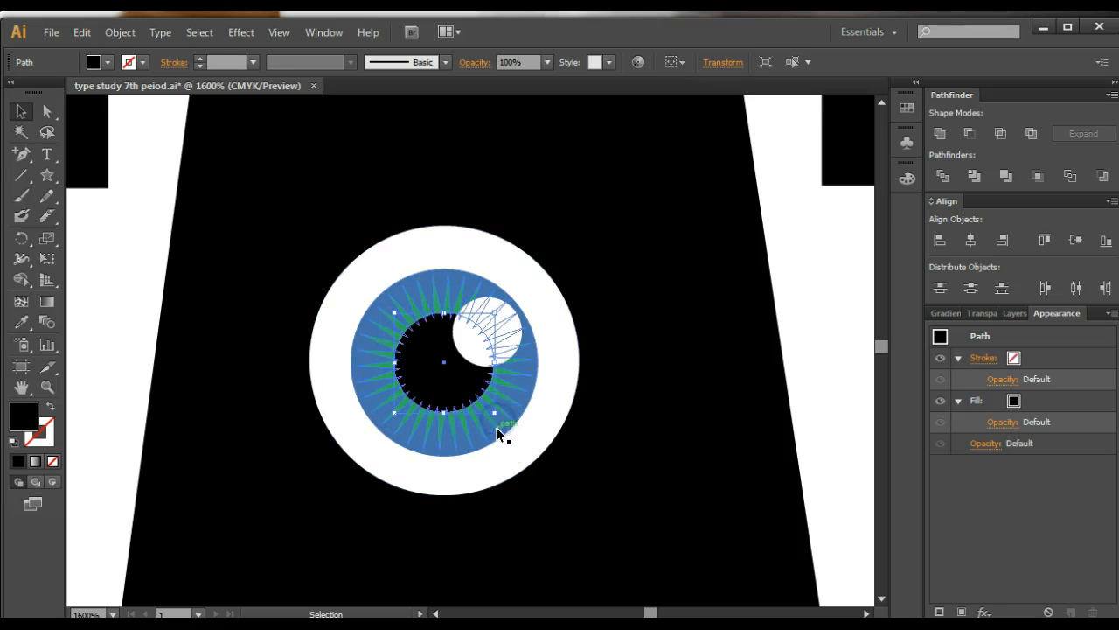
Step: Shrink the white highlight circle about its centre to roughly two thirds of its size and deselect it
{"action": "left_click", "coordinate": [140, 261]}
{"action": "left_click", "coordinate": [497, 345]}
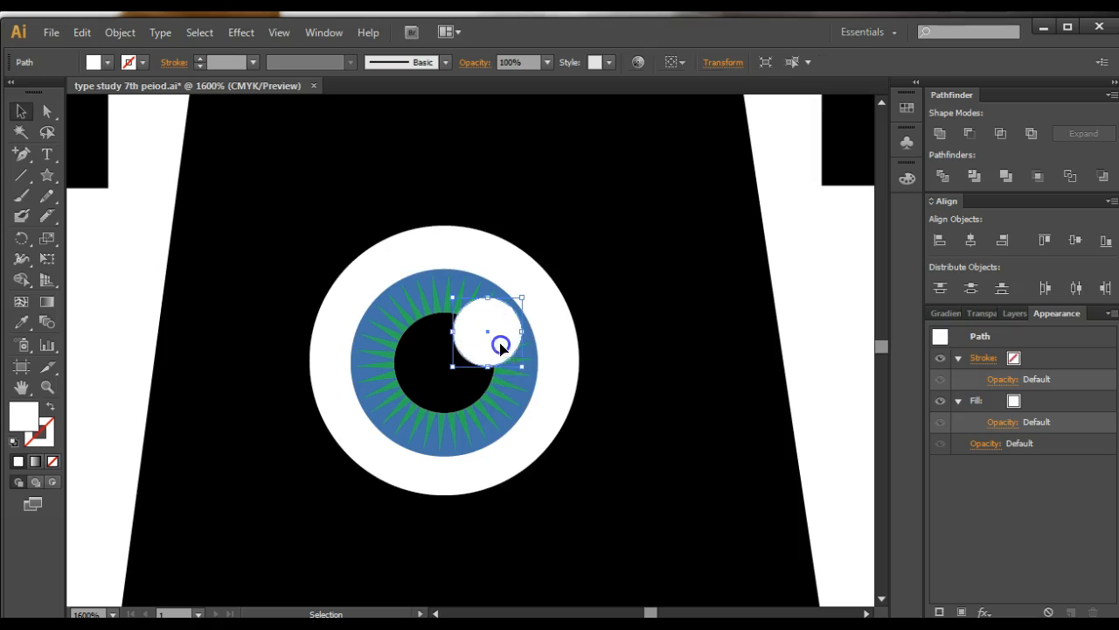
{"action": "left_click_drag", "start_coordinate": [524, 369], "coordinate": [512, 356]}
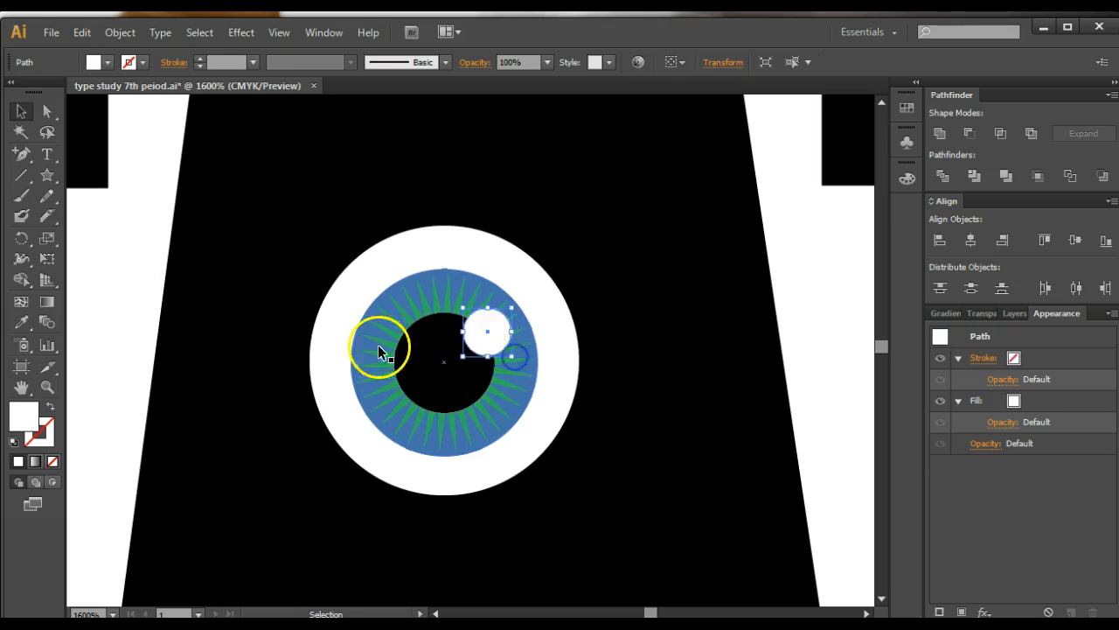
{"action": "left_click", "coordinate": [139, 284]}
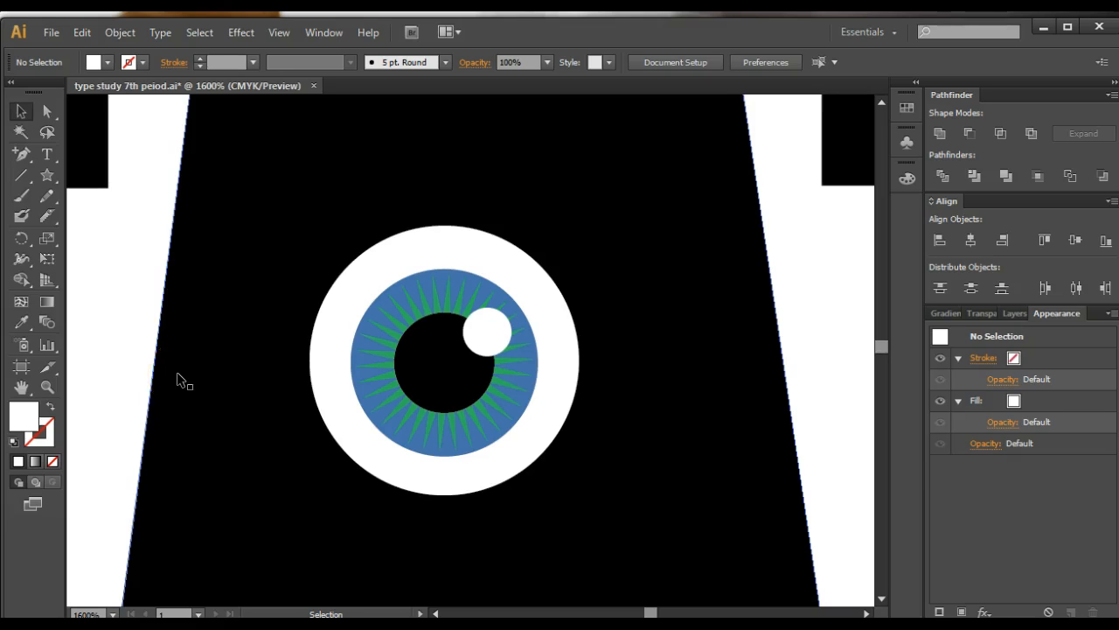
{"action": "key", "text": "ctrl+minus"}
{"action": "key", "text": "ctrl+minus"}
{"action": "key", "text": "ctrl+minus"}
{"action": "key", "text": "ctrl+minus"}
{"action": "key", "text": "ctrl+minus"}
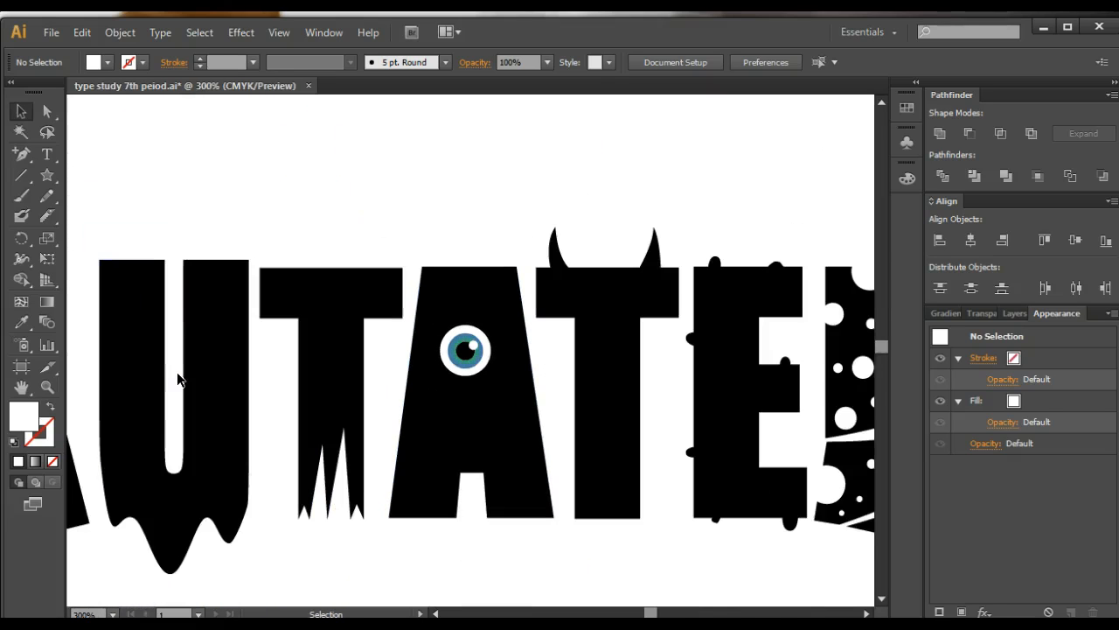